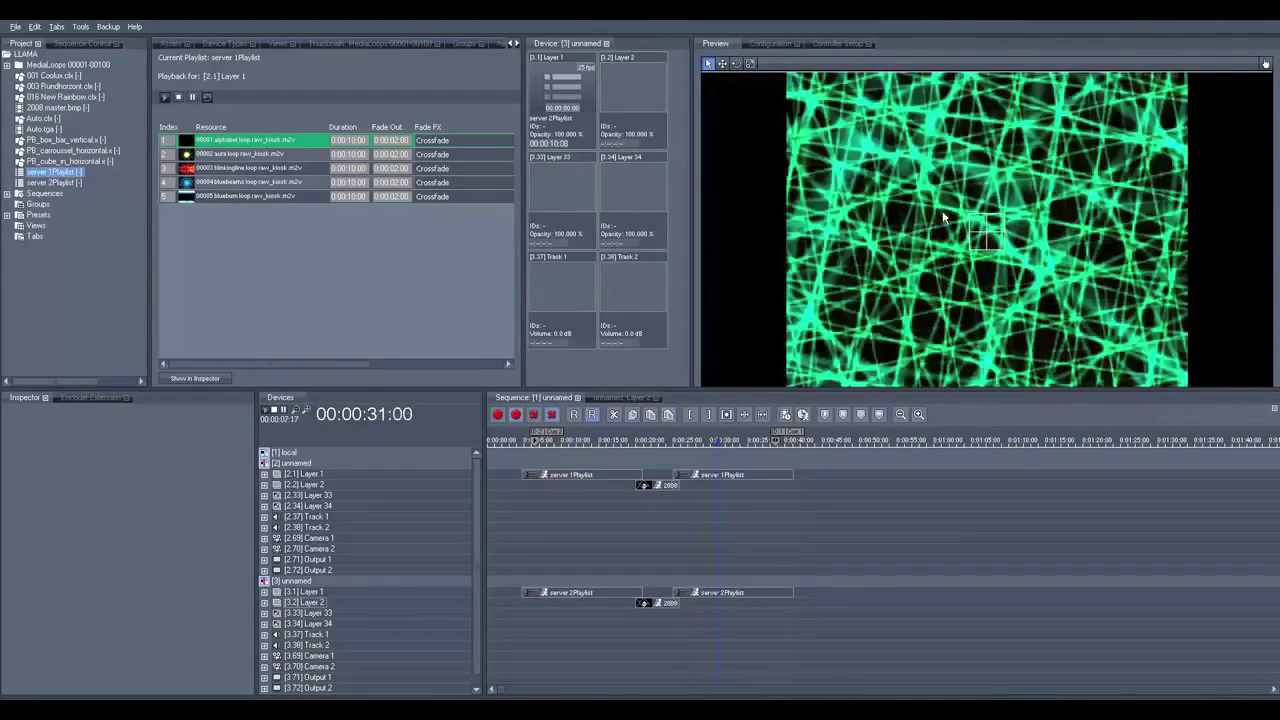
Step: Orbit the preview to a perspective view and collapse the layer lists of server devices [2] and [3]
right_click_drag(942, 210, 994, 251)
scroll(913, 221, "down", 3)
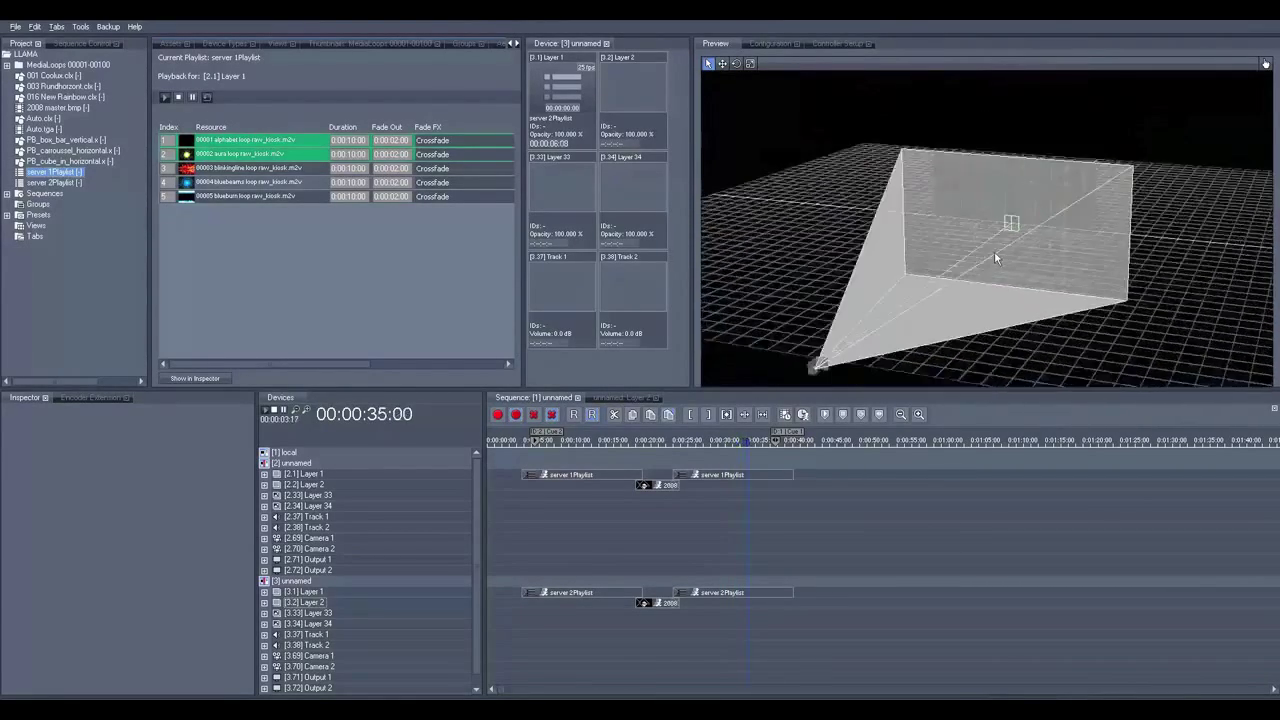
scroll(992, 253, "up", 2)
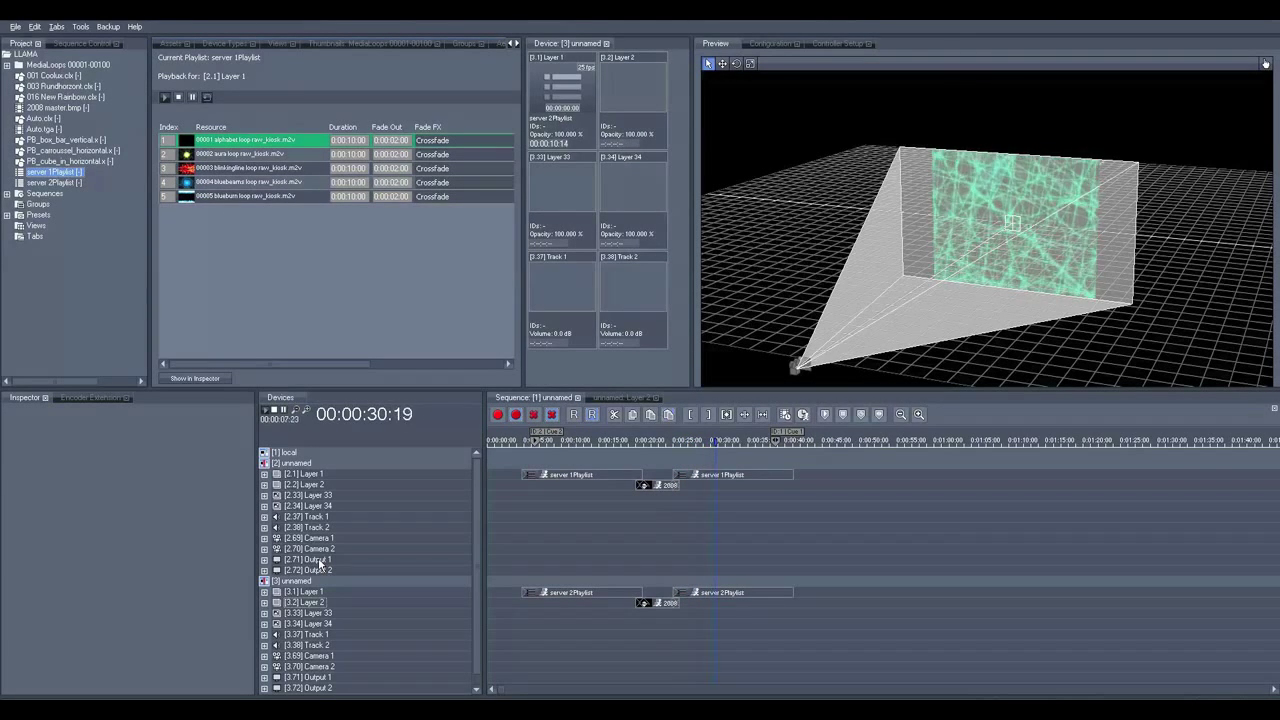
double_click(296, 464)
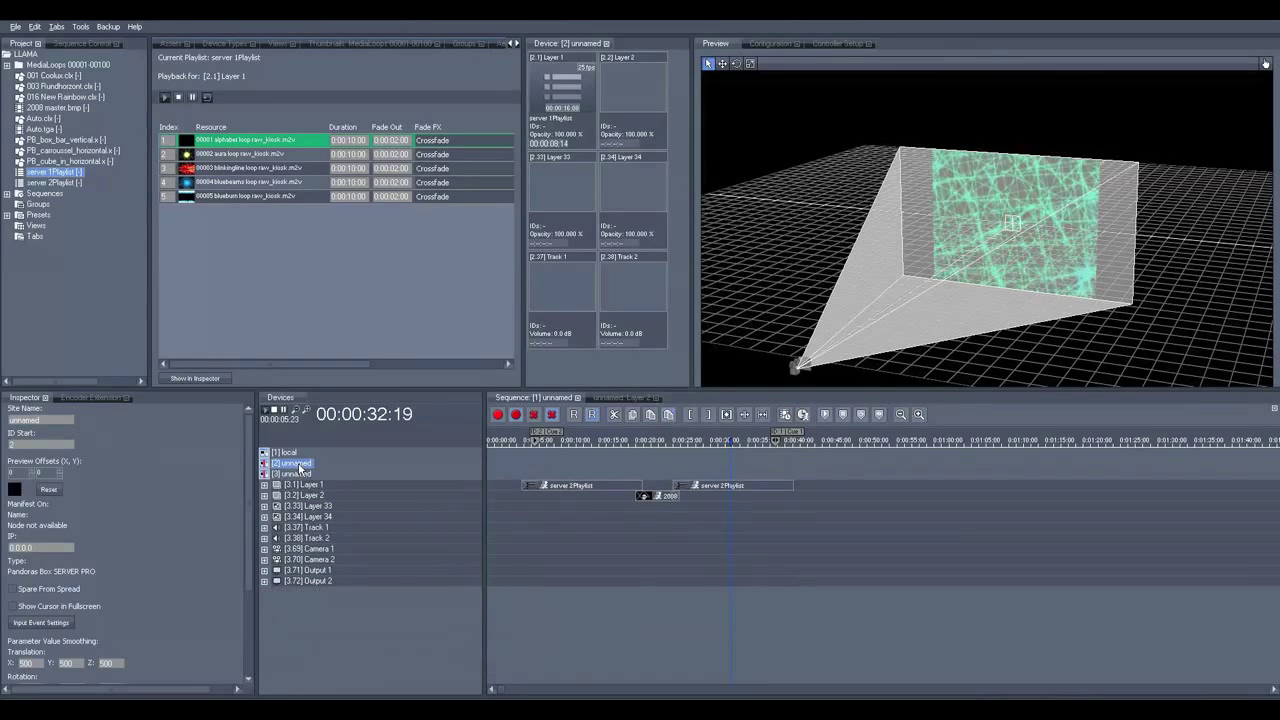
double_click(298, 476)
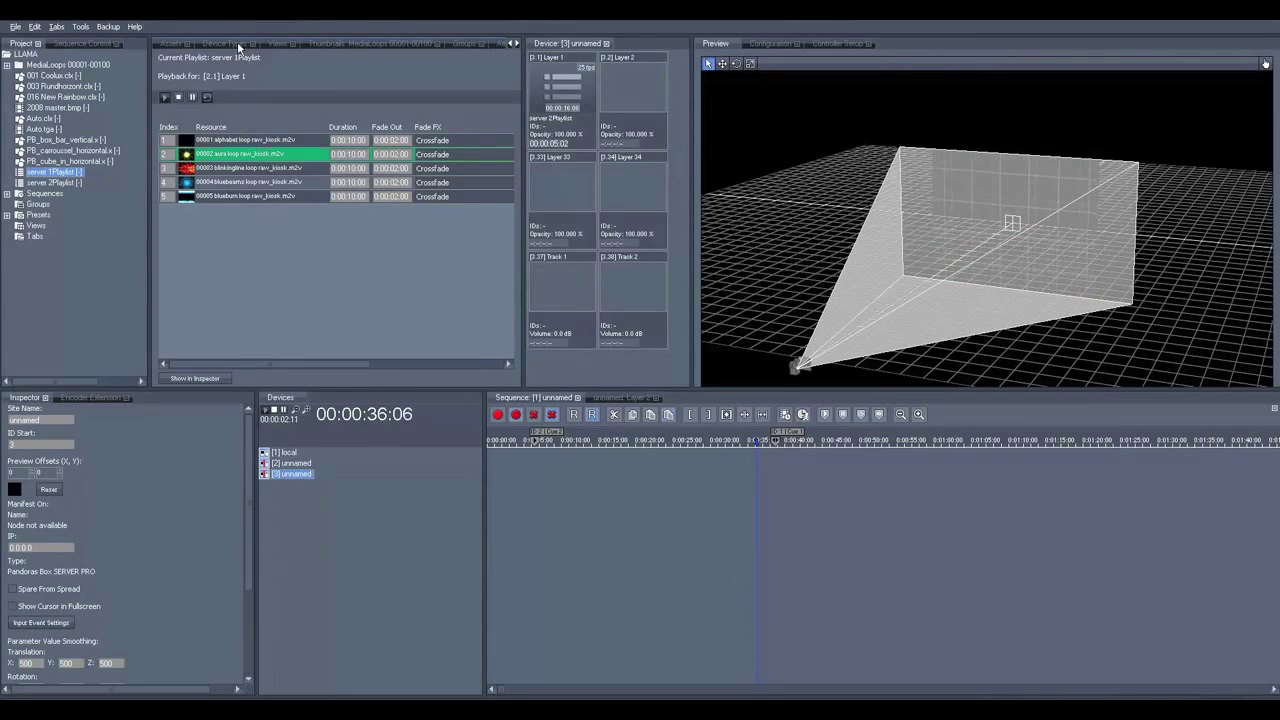
Step: Add a Pandoras Box Venue device from the Pandoras Box VENUE device types to the device list
left_click(237, 43)
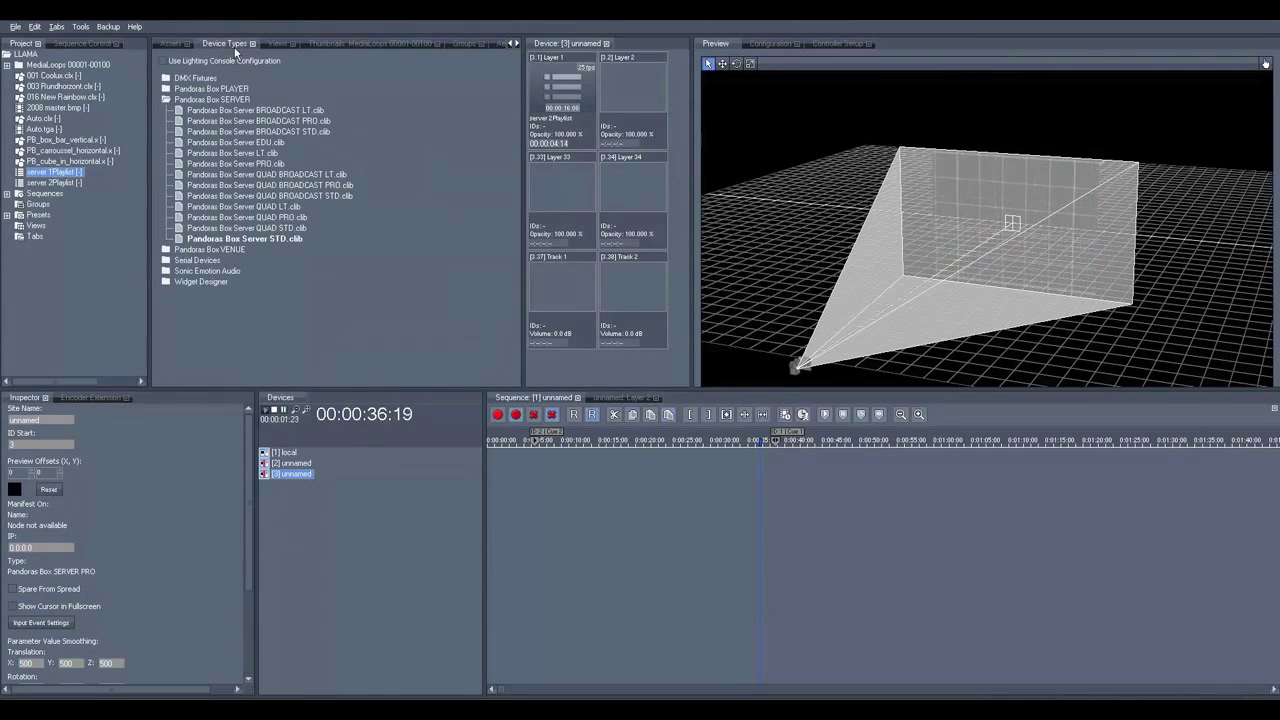
double_click(220, 100)
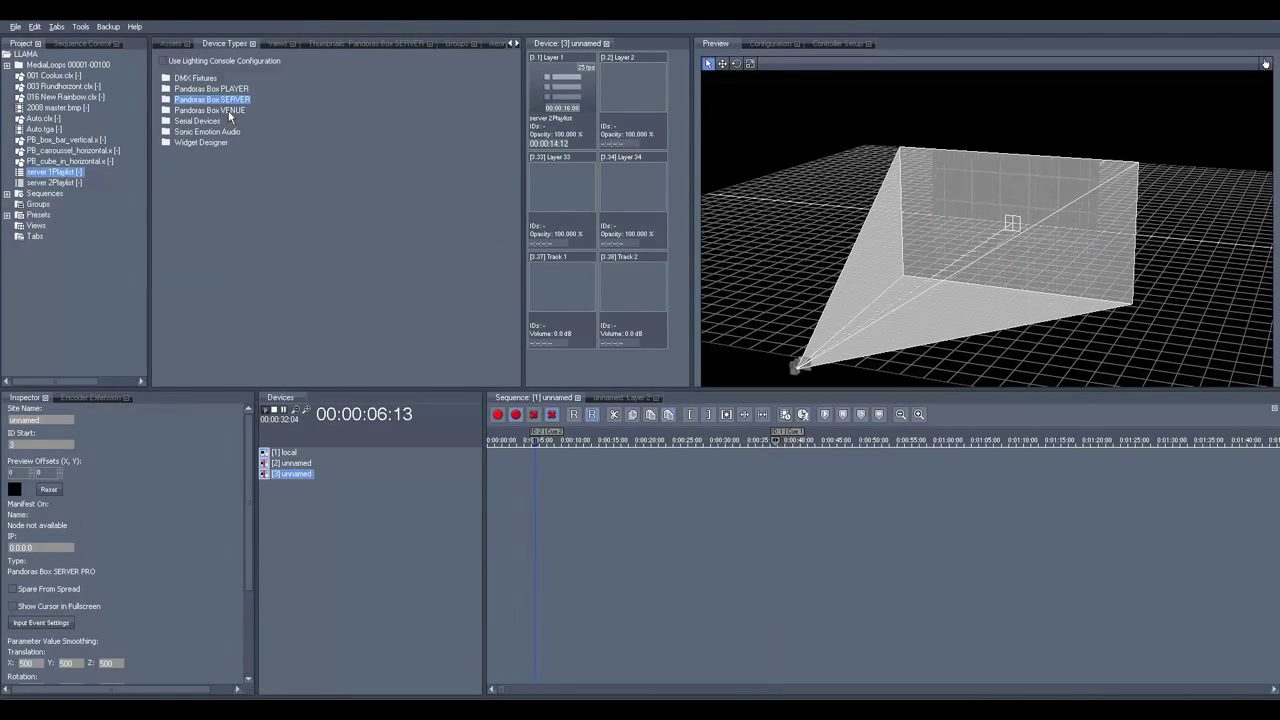
double_click(229, 111)
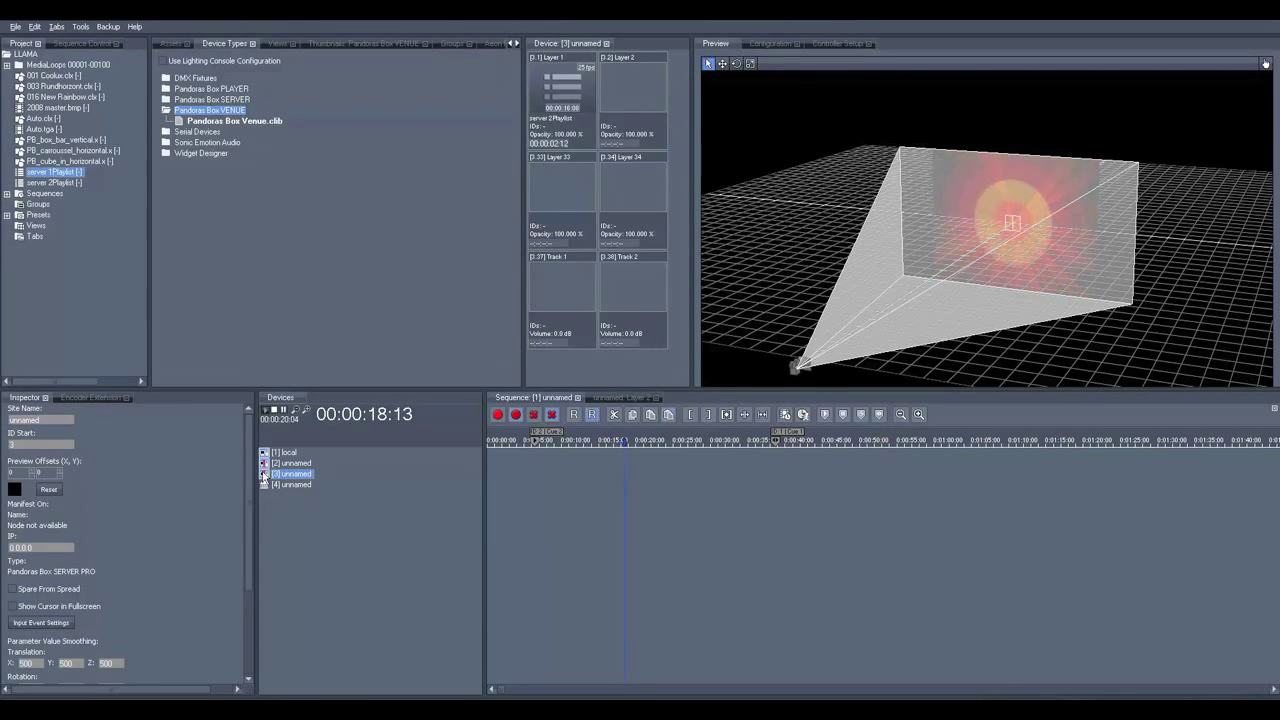
Step: Show the new Venue device [4] in the device view and expand its layer list
left_click(278, 485)
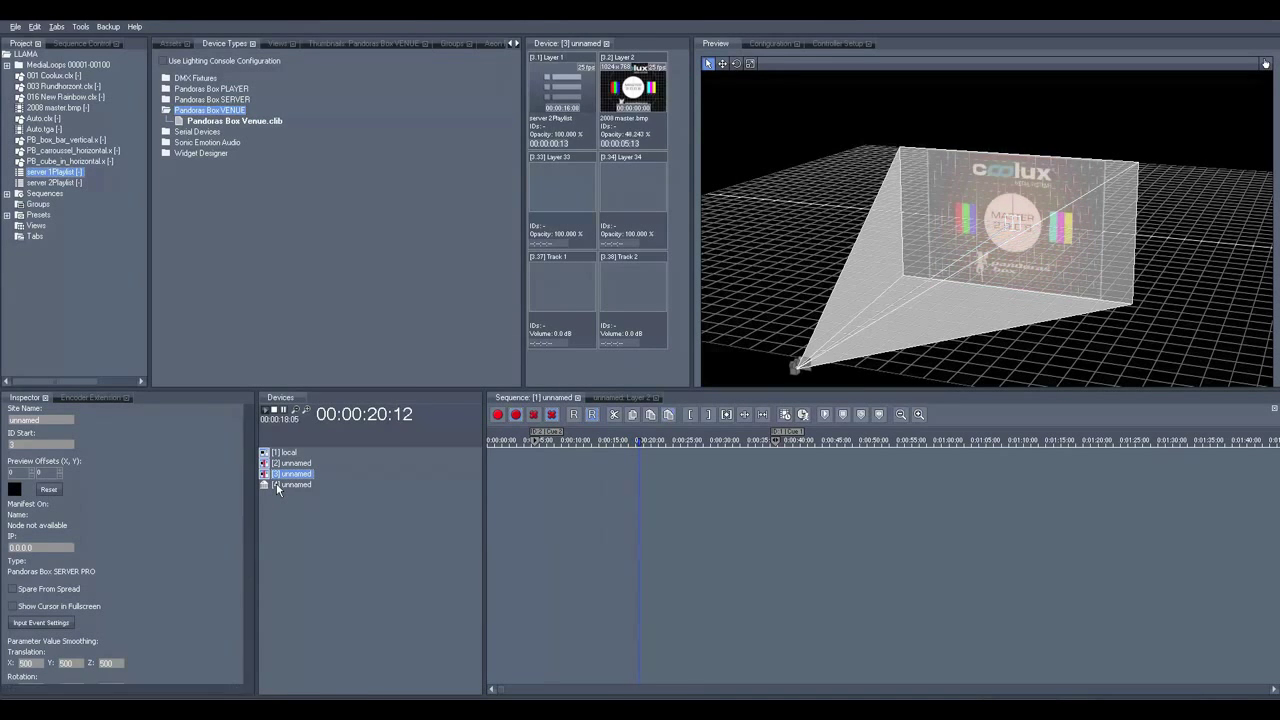
right_click(280, 486)
left_click(306, 513)
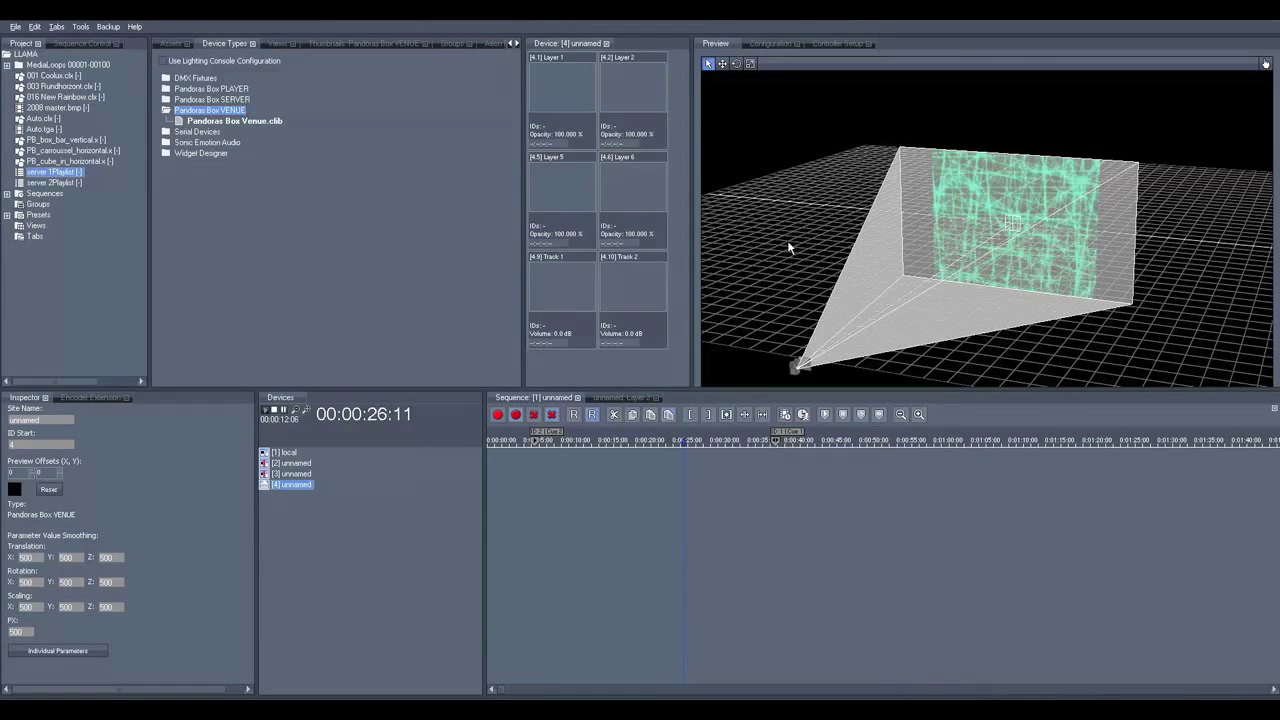
right_click(870, 192)
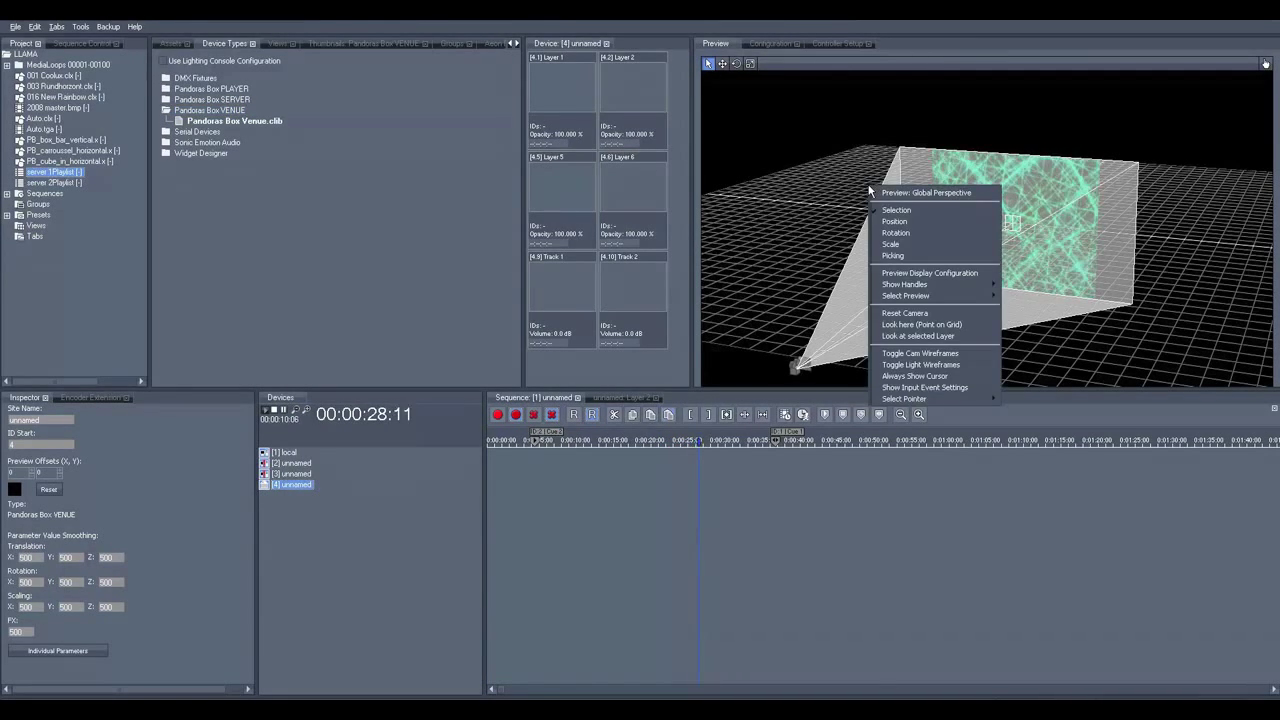
left_click(264, 484)
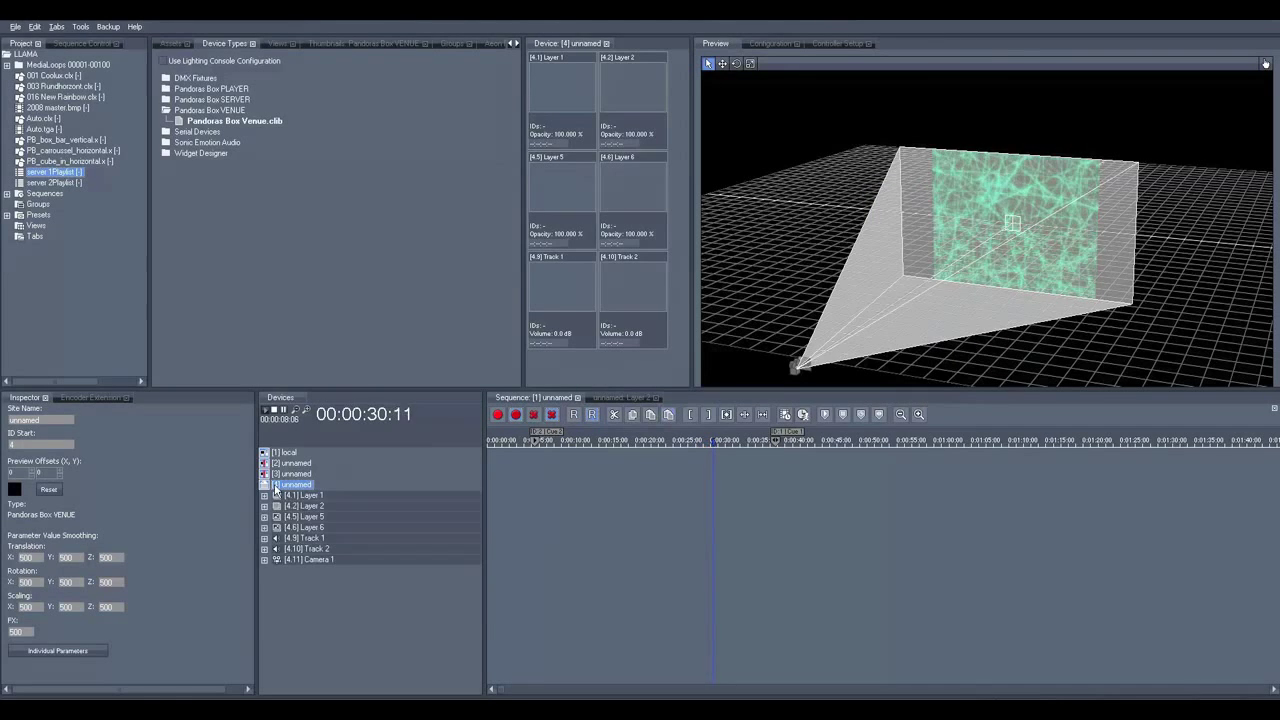
Step: Switch the preview to the Venue device's [4.11] Camera 1 and angle its view over the grid
right_click(822, 162)
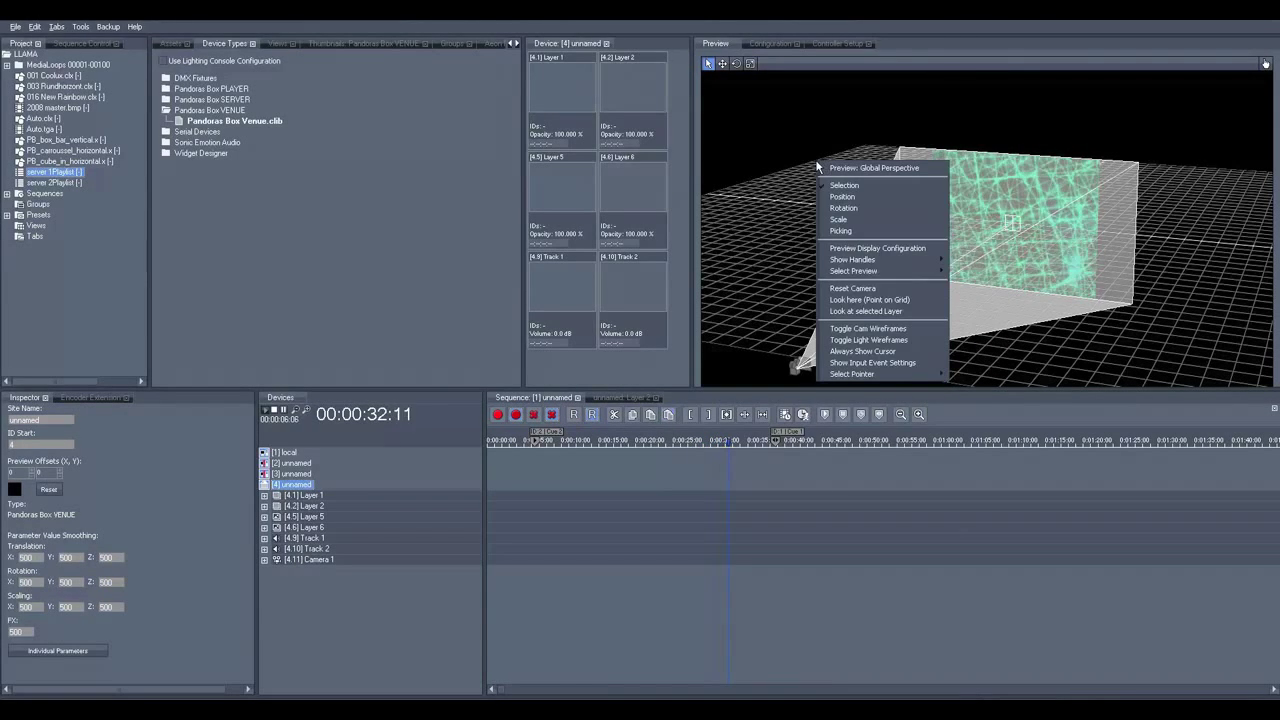
mouse_move(862, 273)
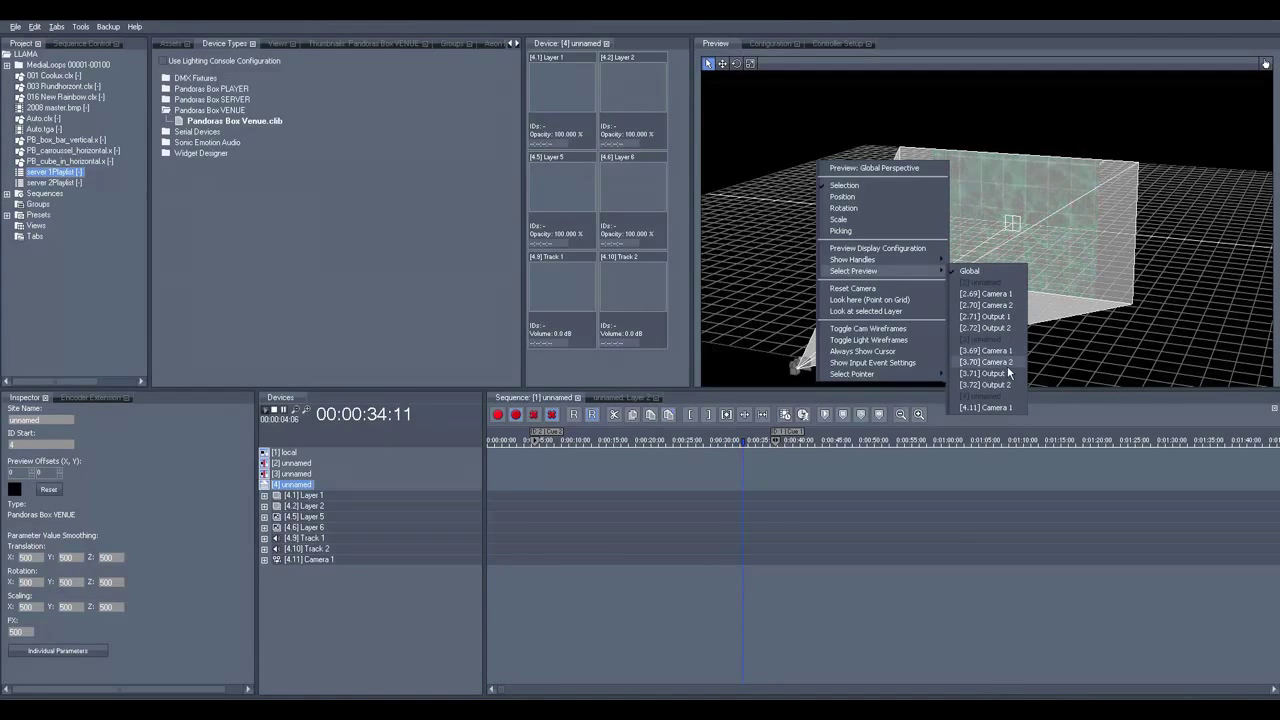
left_click(986, 408)
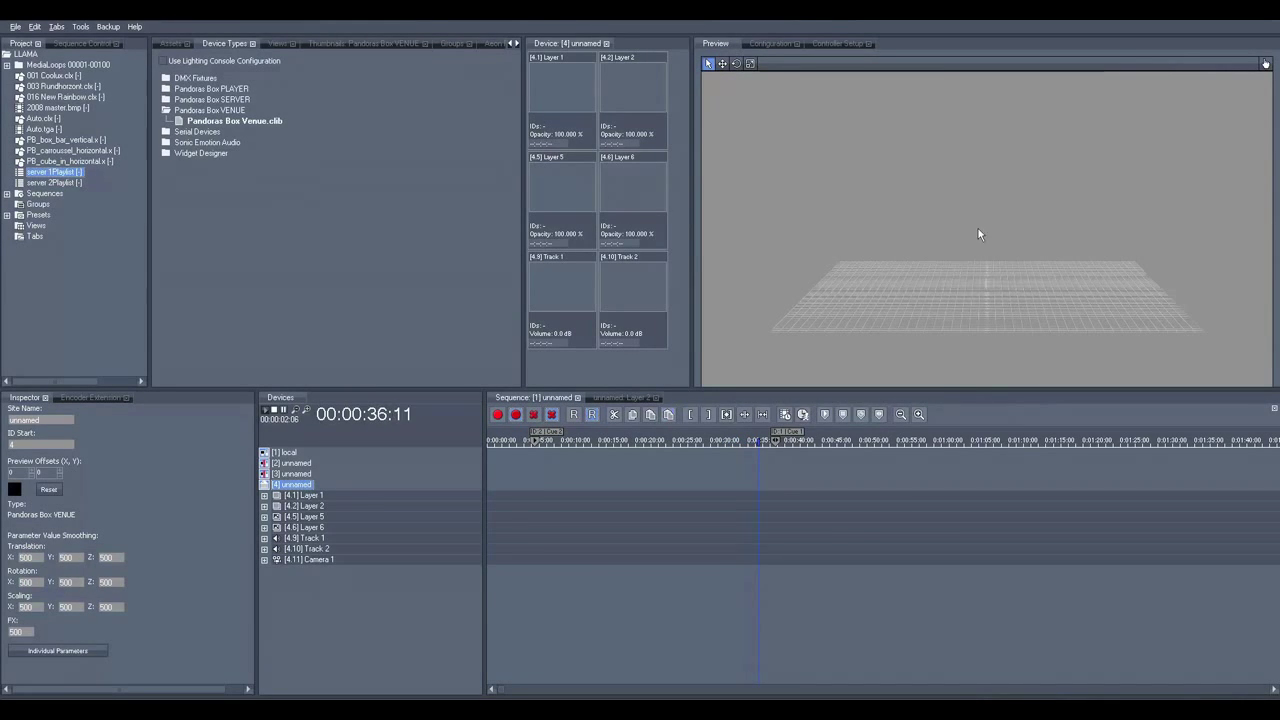
left_click_drag(1014, 172, 999, 238)
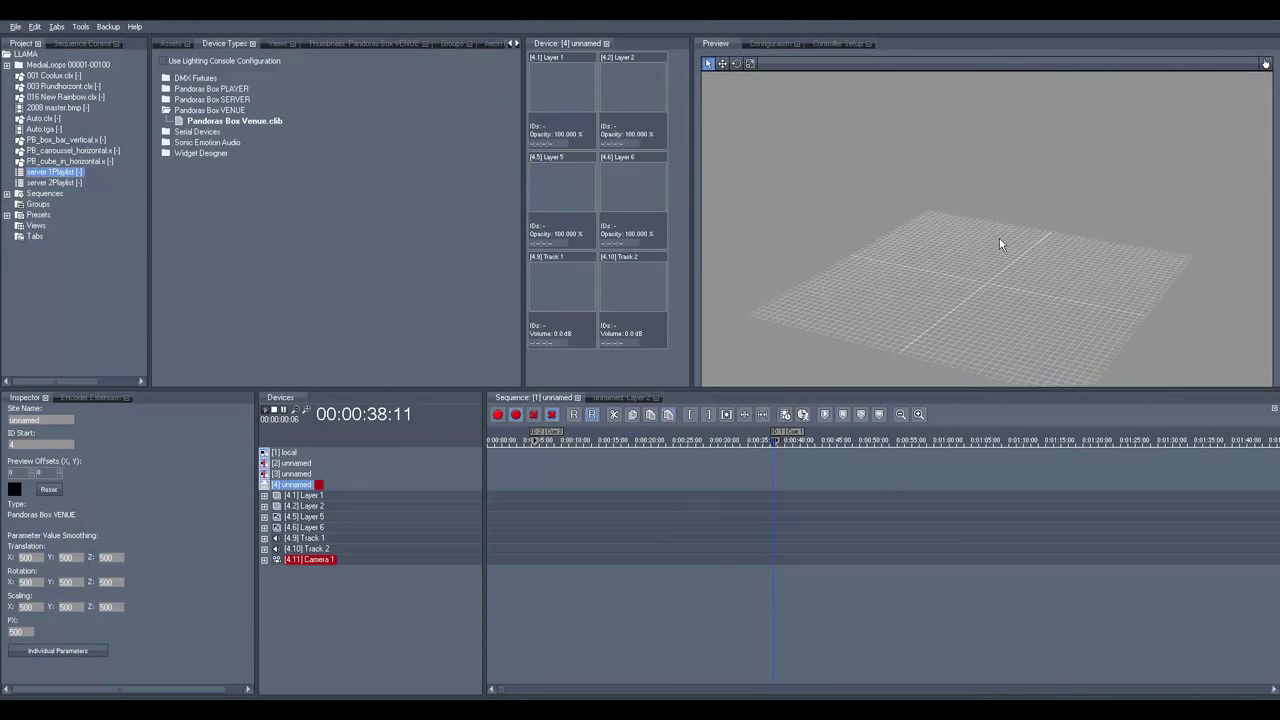
Step: Assign the Auto.clx mesh and the Auto.tga texture to the Venue device's Layer 1
left_click(305, 495)
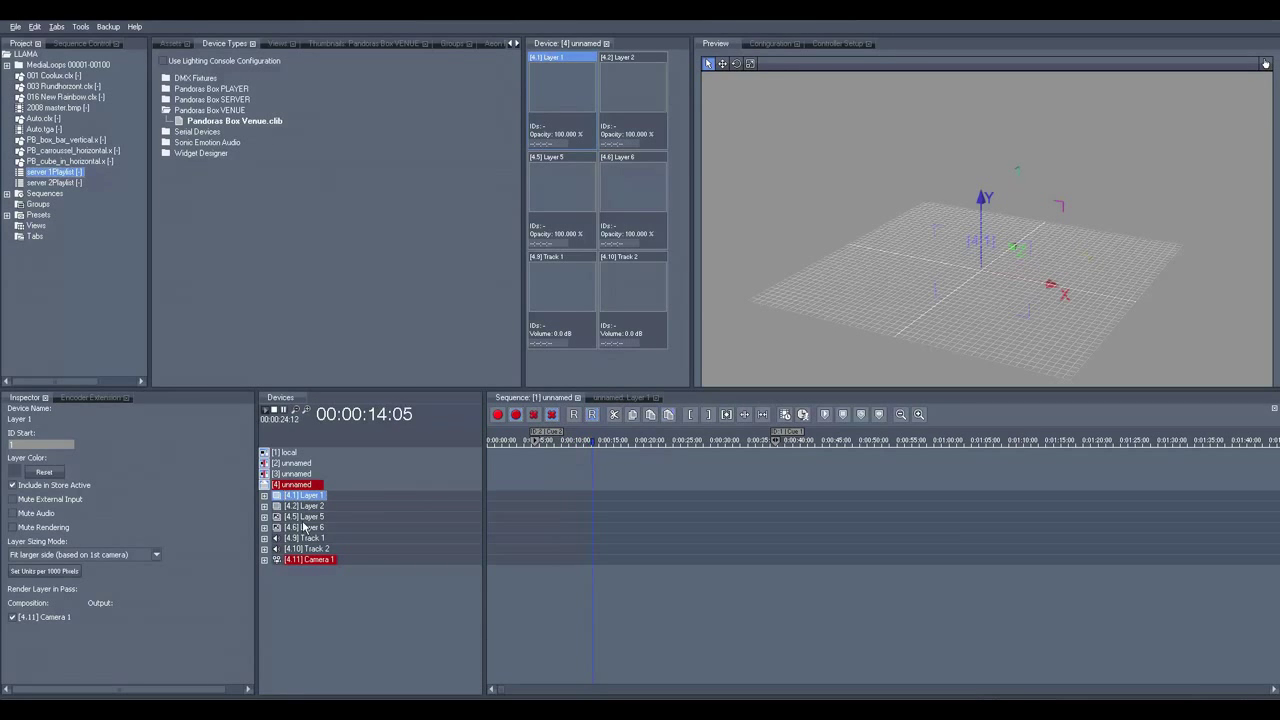
left_click(622, 398)
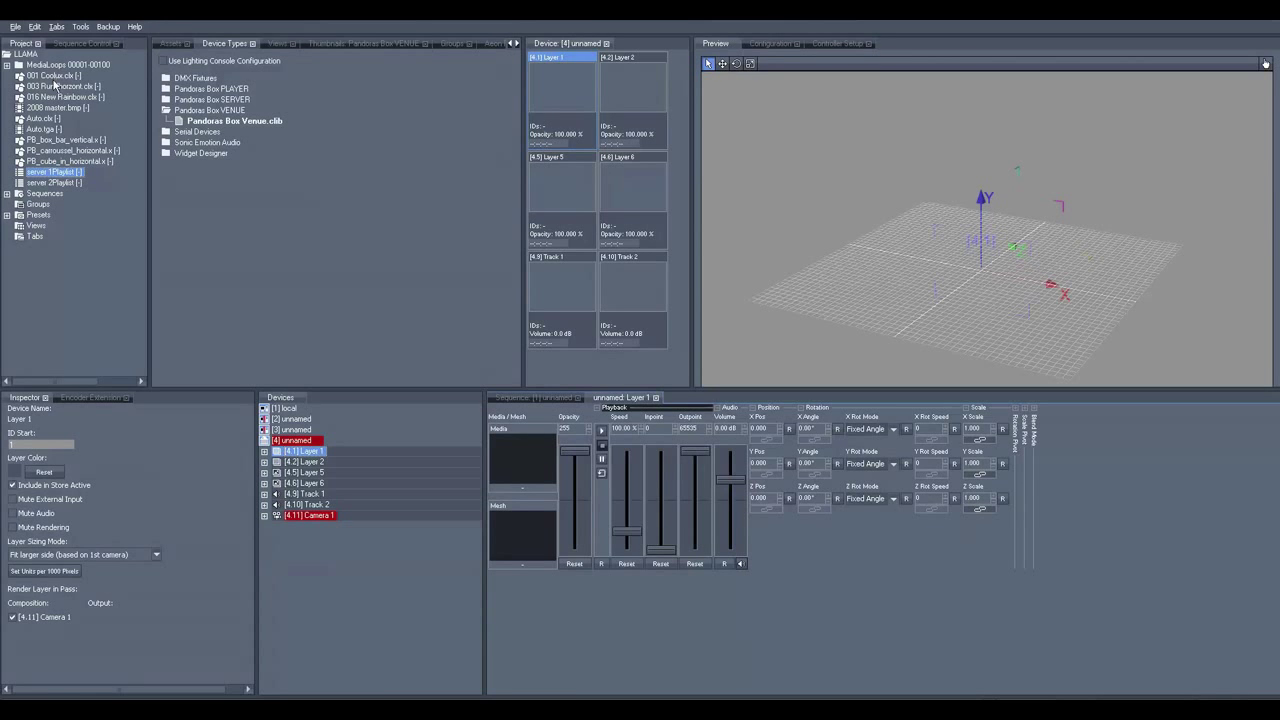
double_click(44, 119)
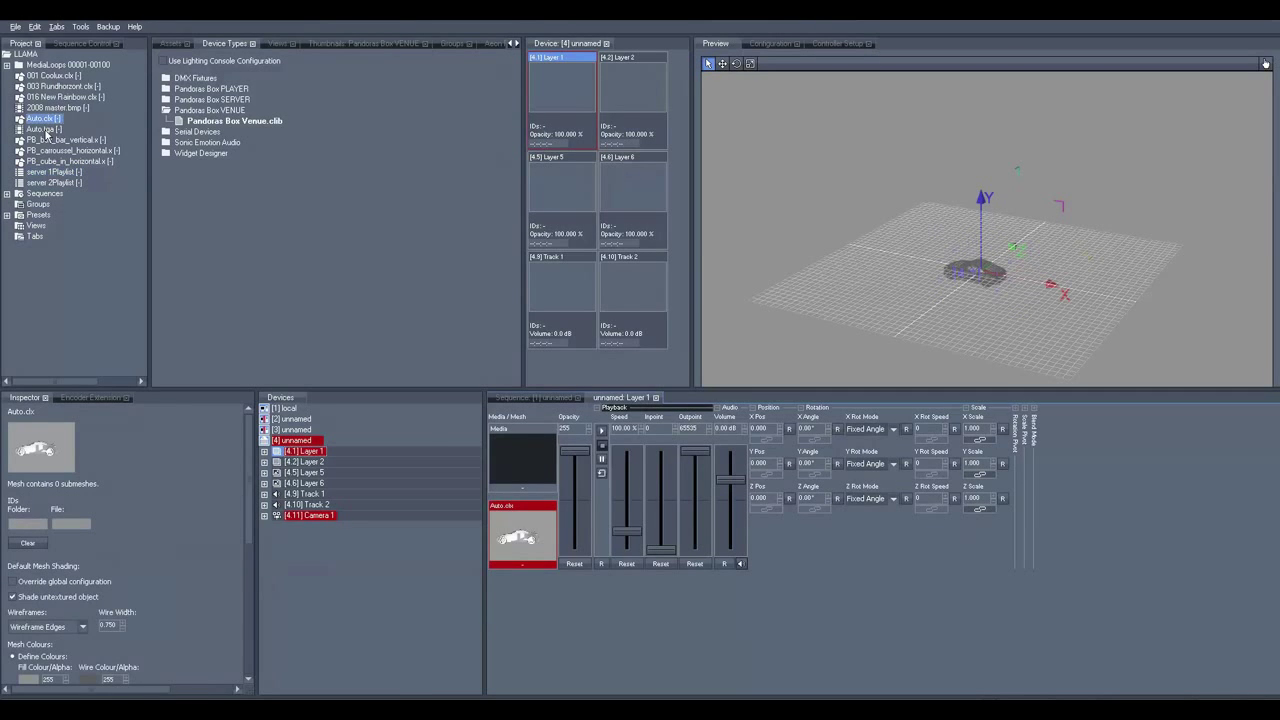
double_click(45, 129)
Step: Set the Y position of the car on Layer 1 to 2
left_click(763, 463)
type("2")
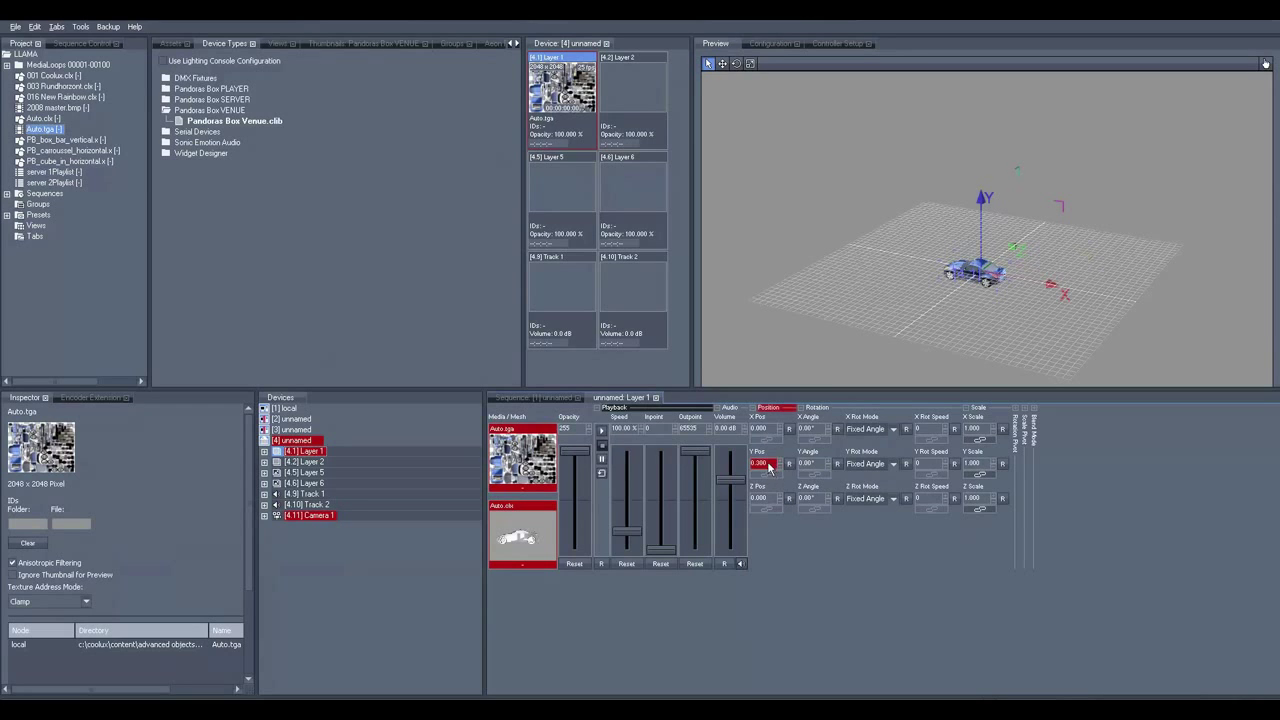
key("Return")
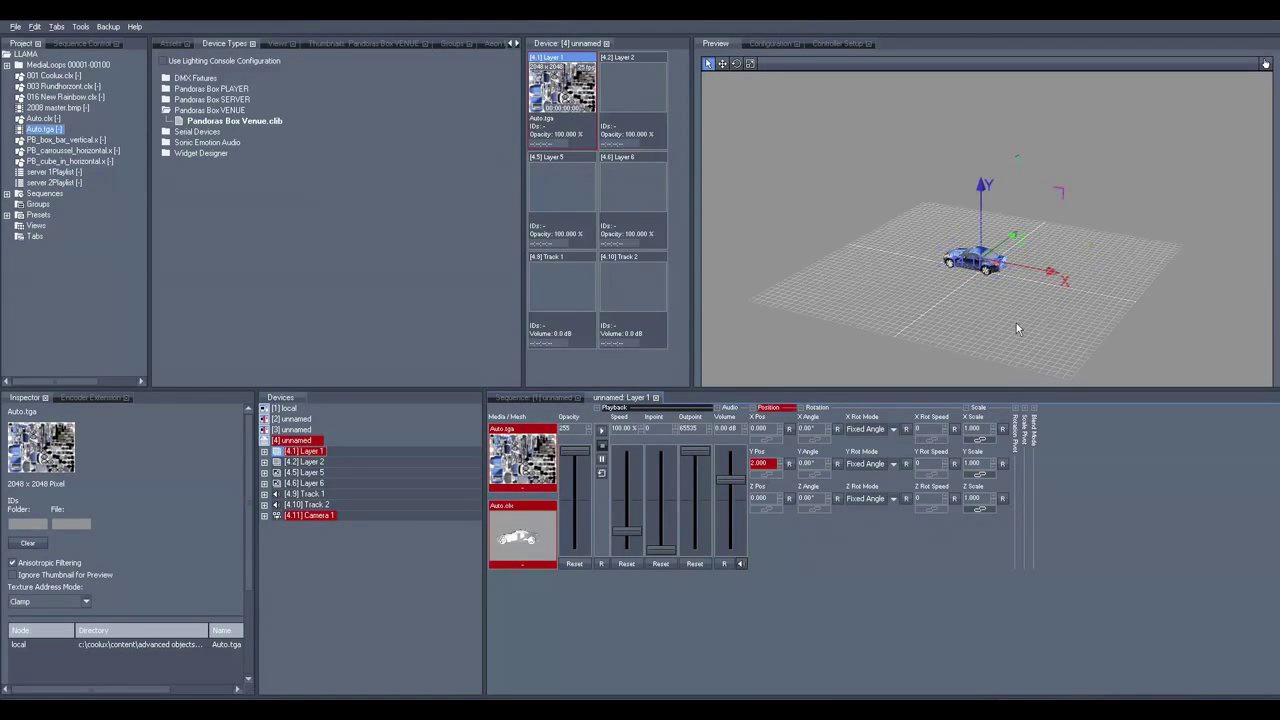
left_click_drag(1016, 323, 1024, 310)
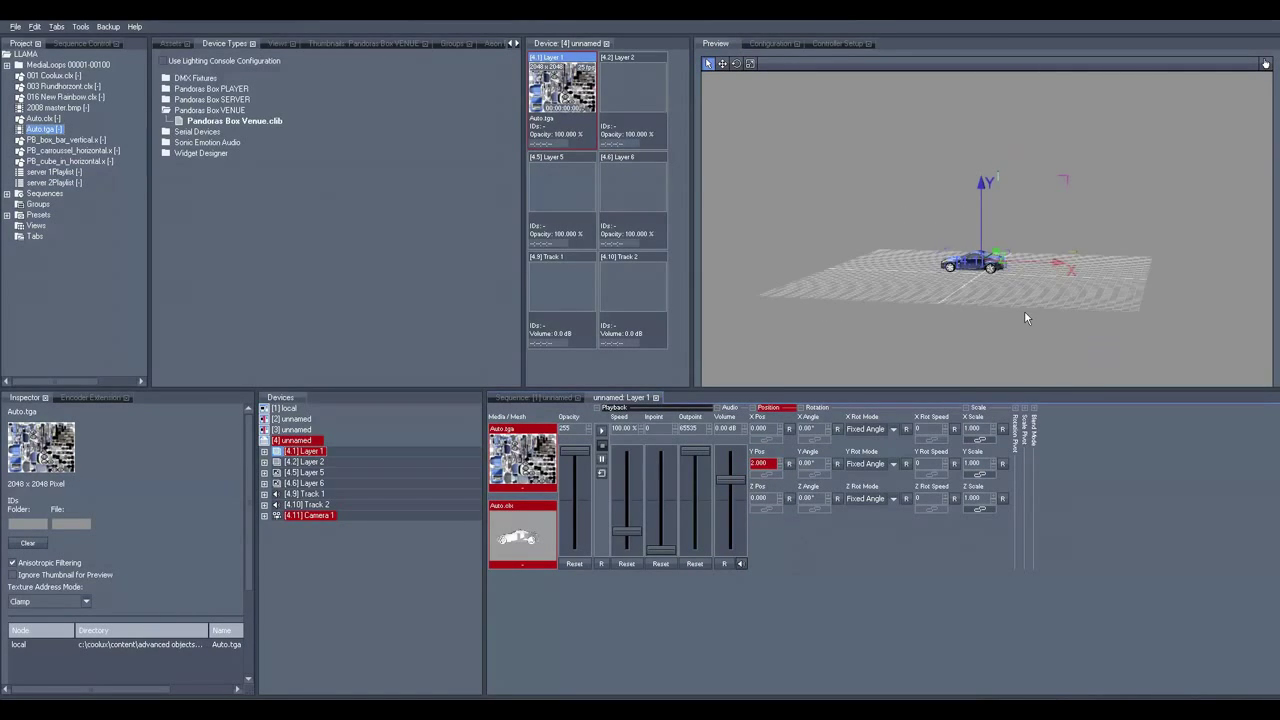
left_click_drag(838, 335, 866, 312)
Step: Check Camera 1's viewpoint and target parameters, orbit around the car, and return to Layer 1
left_click(318, 515)
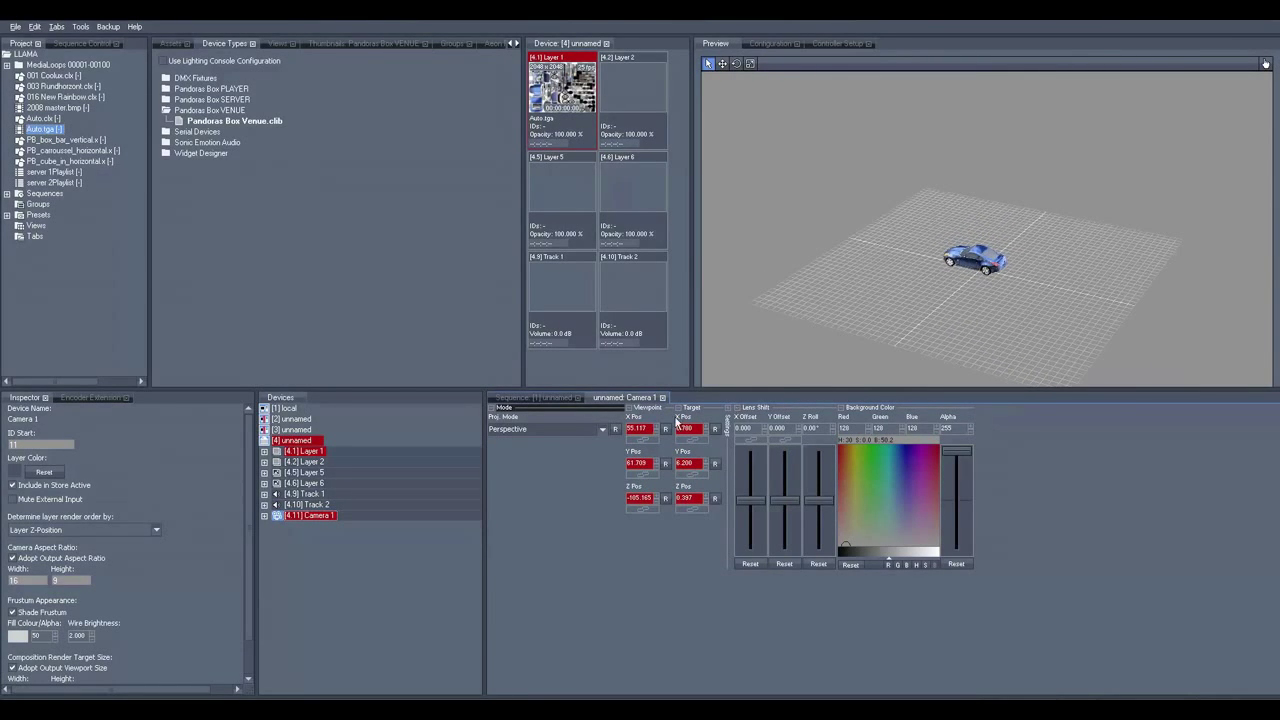
left_click_drag(941, 296, 898, 317)
left_click(340, 451)
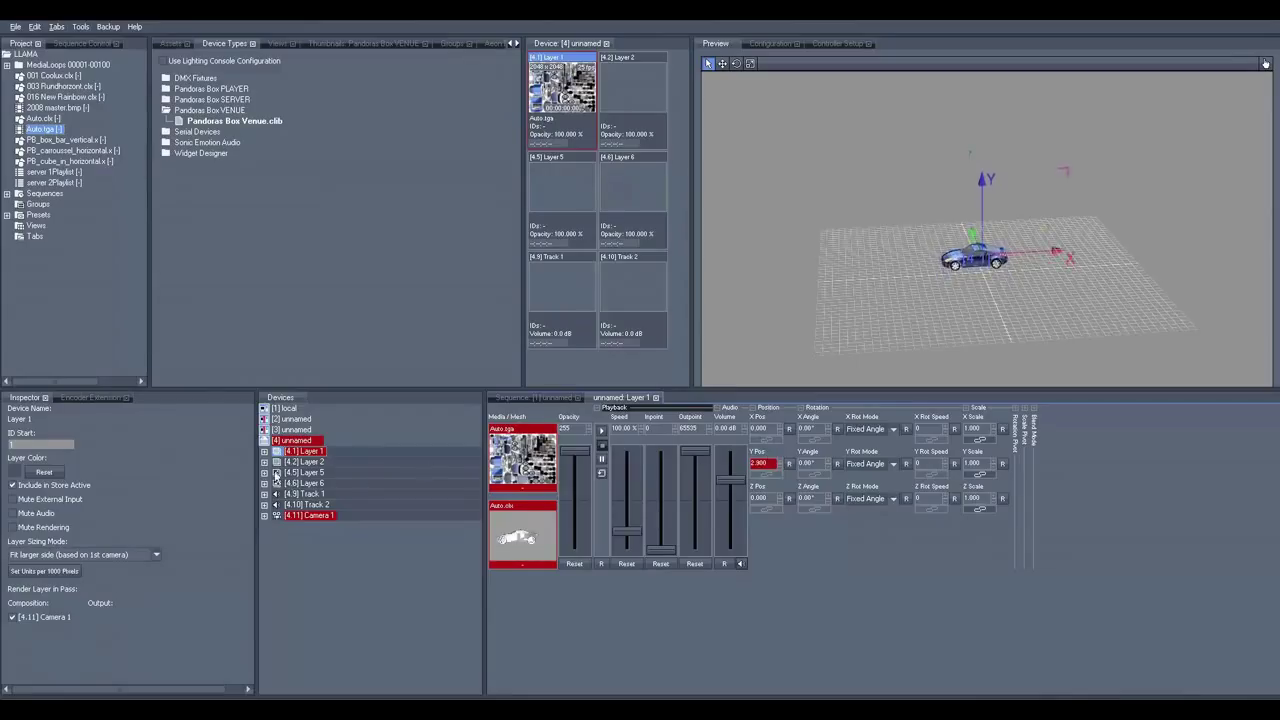
Step: Assign the 003 Rundhorizont.clx mesh from the LLAMA project thumbnails to the Venue device's Layer 2
left_click(300, 461)
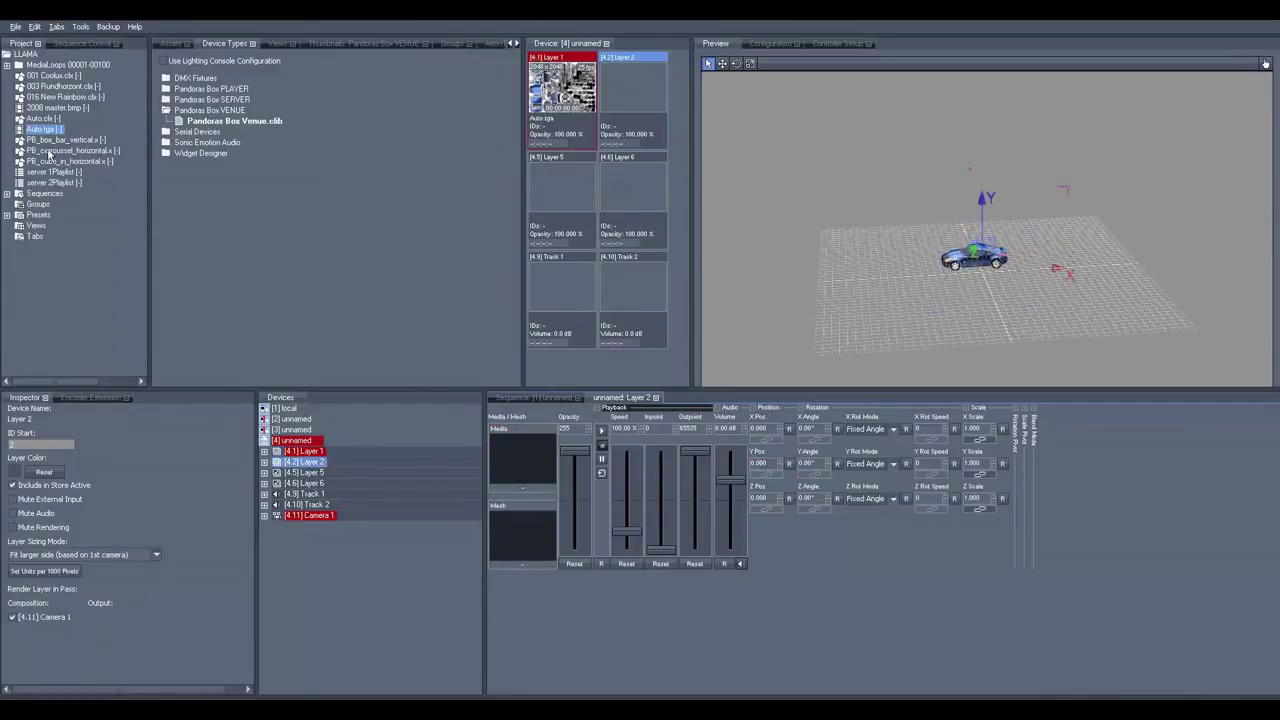
left_click(314, 43)
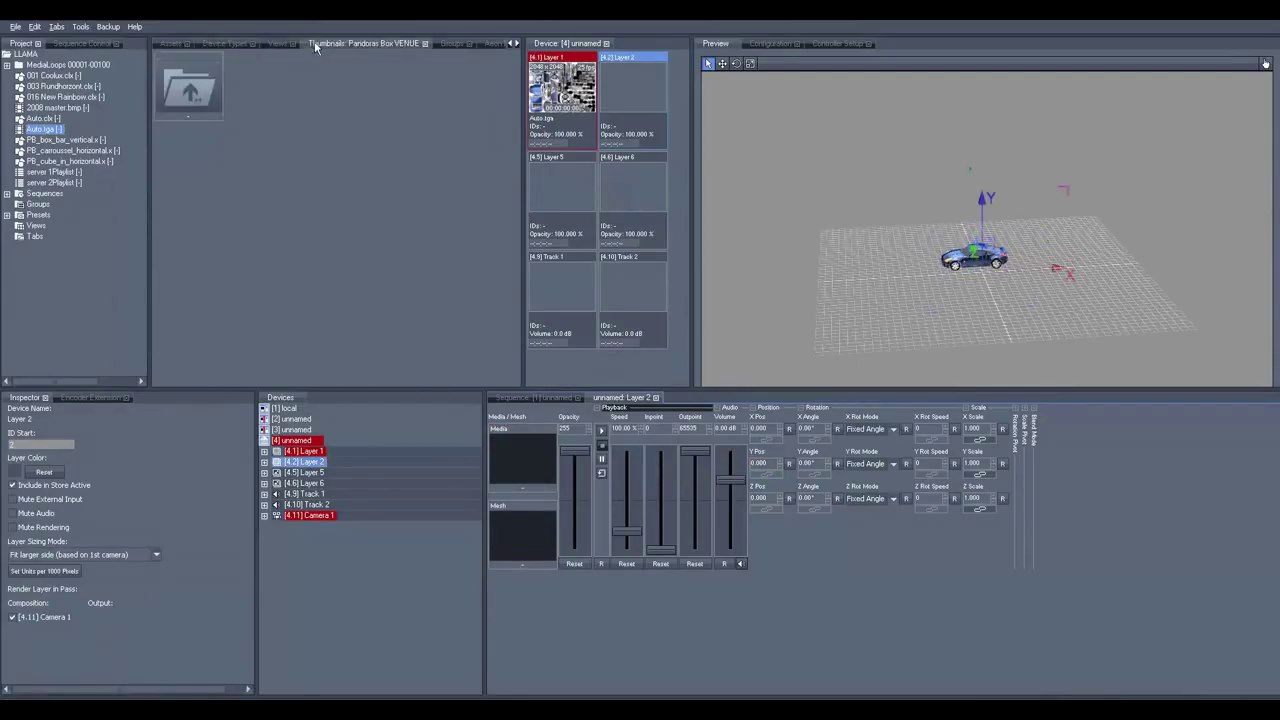
left_click(30, 54)
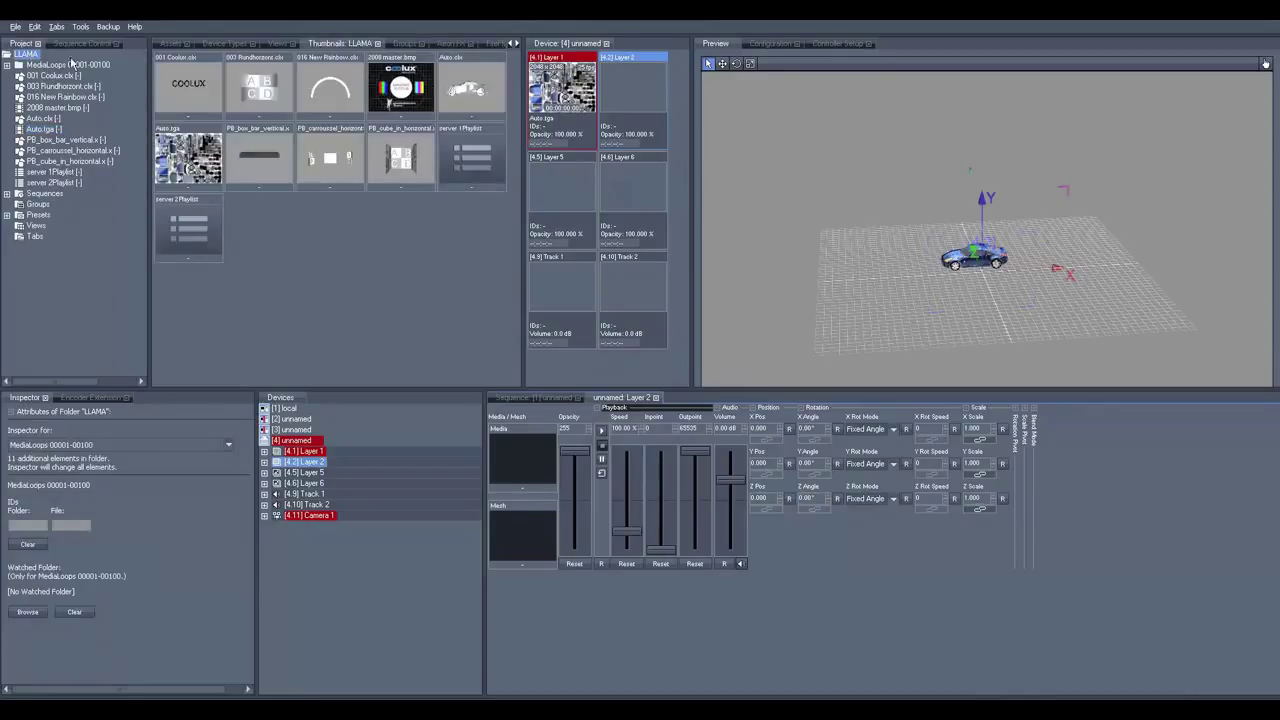
double_click(276, 94)
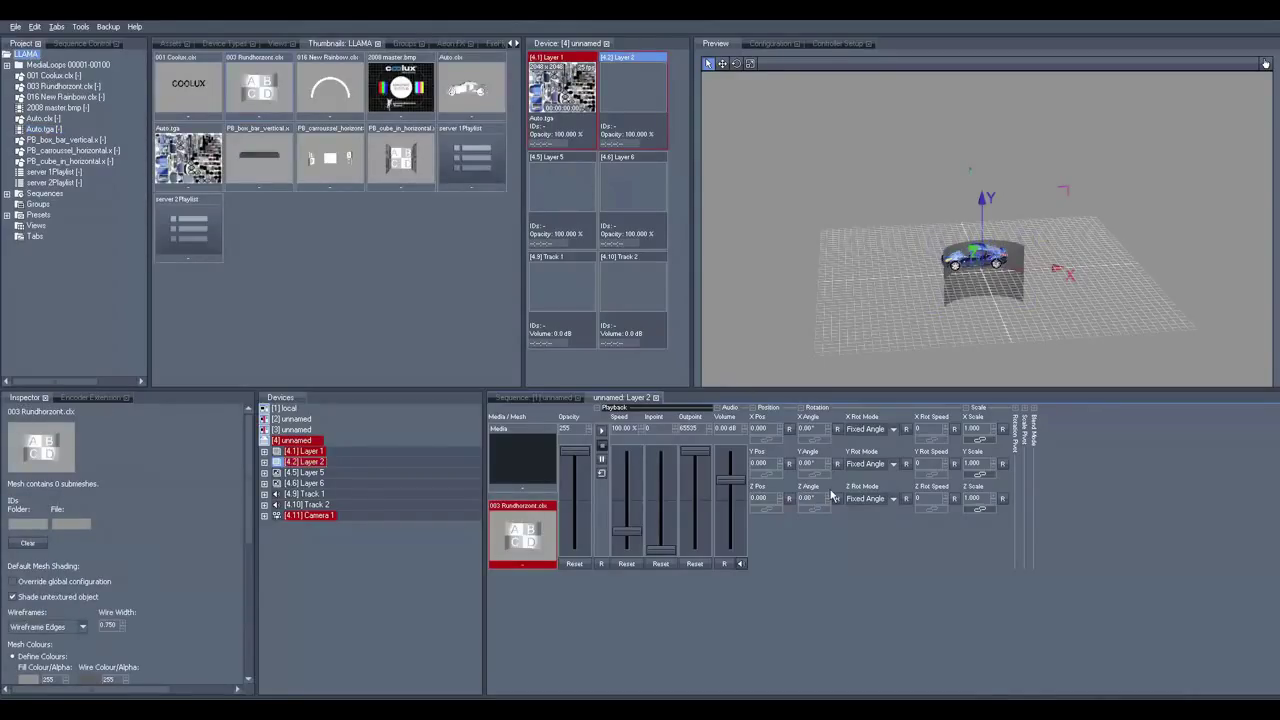
Step: Position the curved screen on Layer 2 behind and above the car at X -1.6, Y 5.2, Z 9.9
left_click_drag(765, 476, 765, 437)
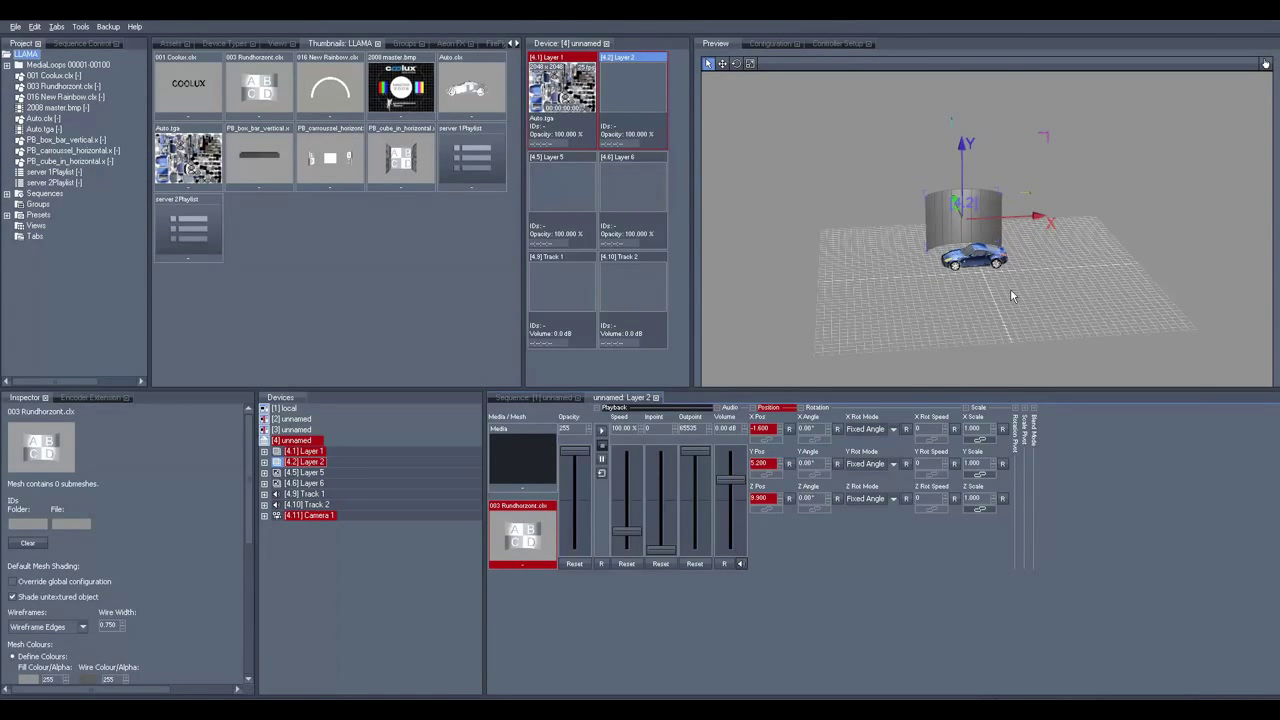
scroll(955, 253, "up", 3)
scroll(955, 253, "up", 2)
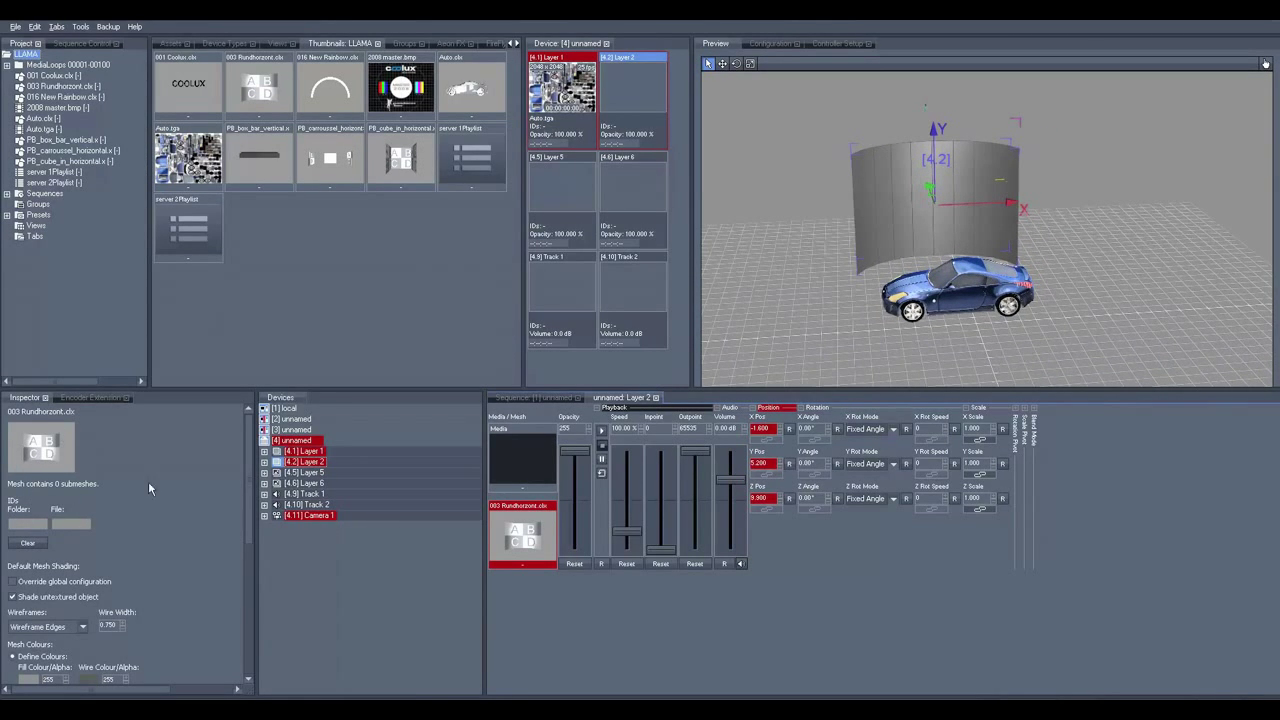
scroll(248, 472, "down", 3)
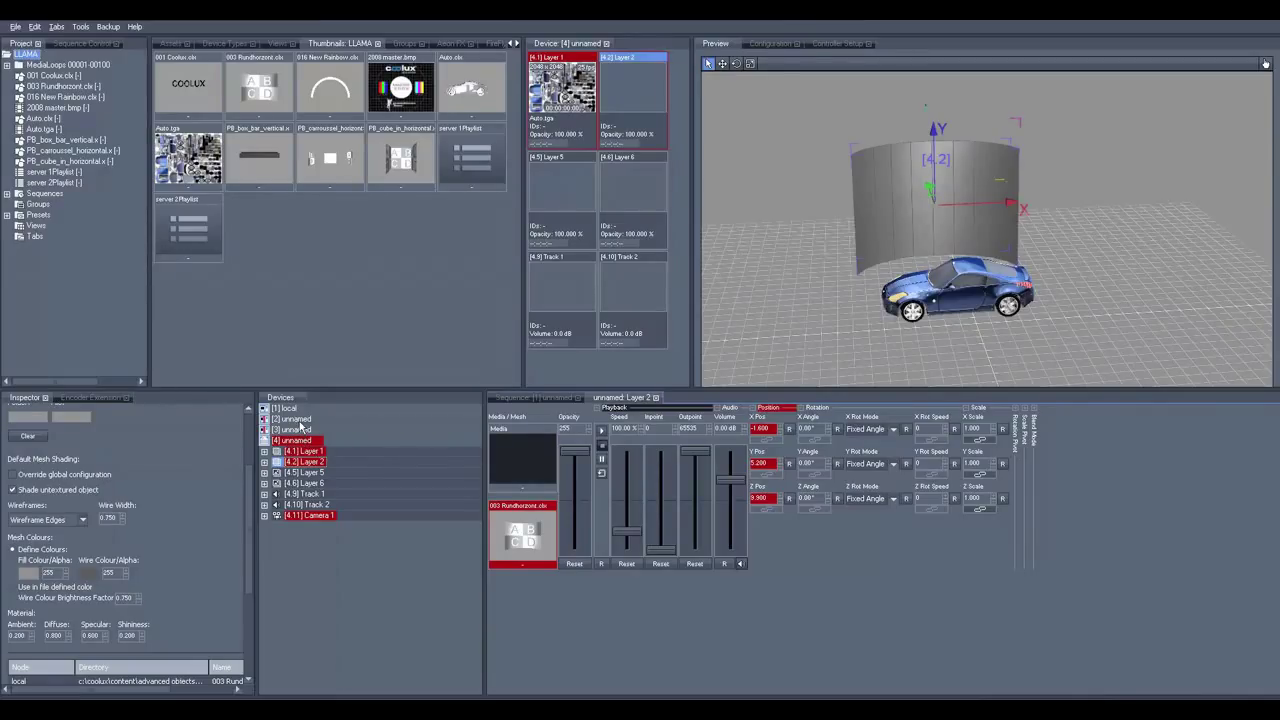
Step: Assign the output texture [2.71] Output 1 as the media of the Venue device's Layer 2
right_click(523, 468)
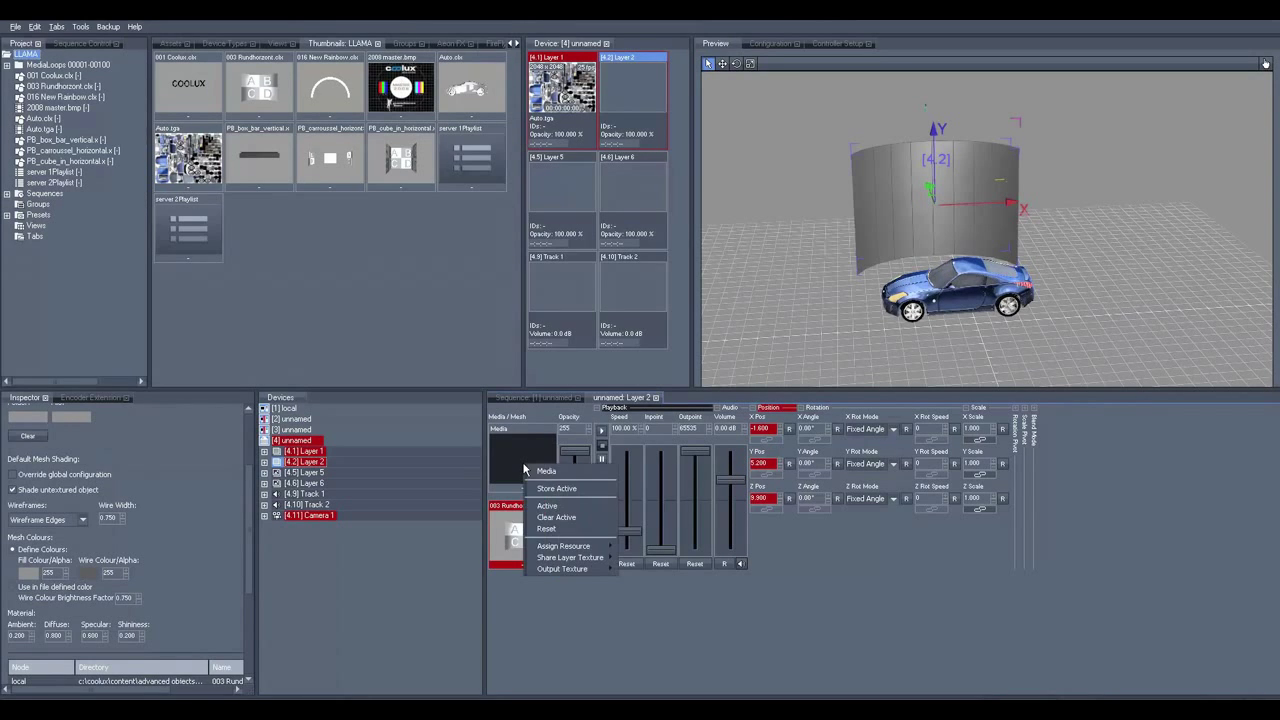
mouse_move(565, 569)
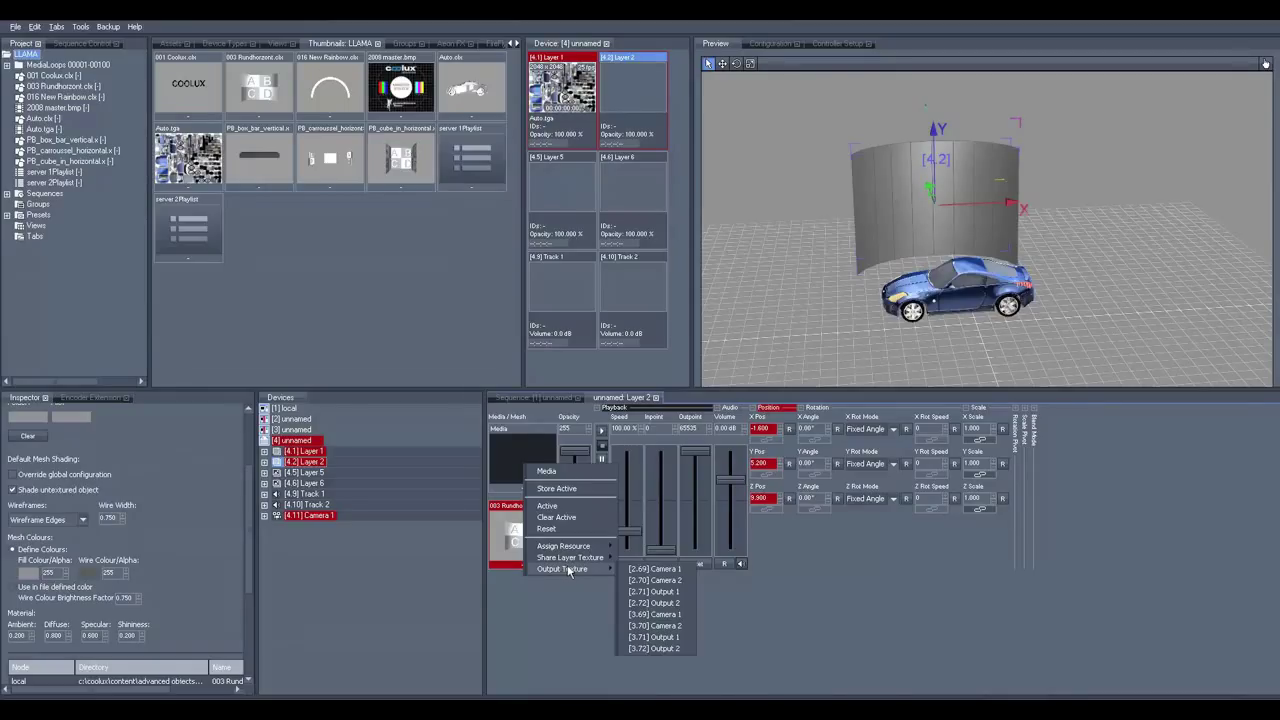
left_click(662, 592)
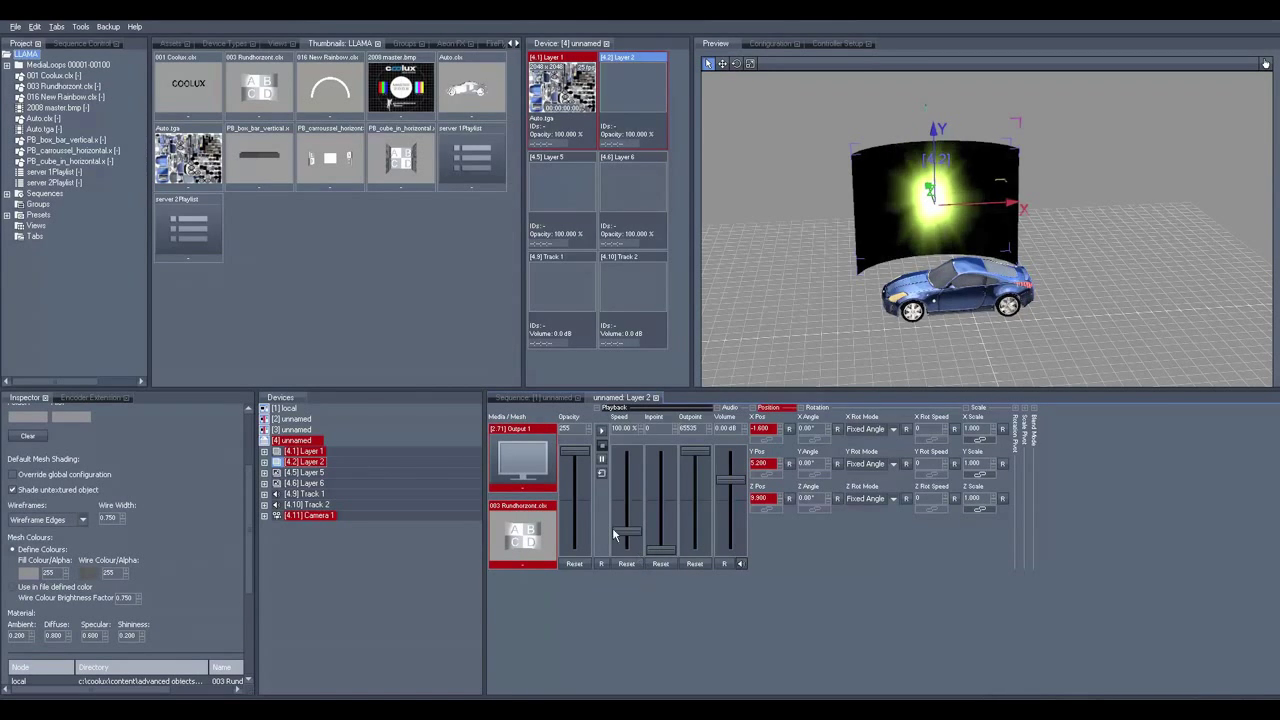
Step: Expand server device [2] and show its layers in the sequence timeline
double_click(289, 420)
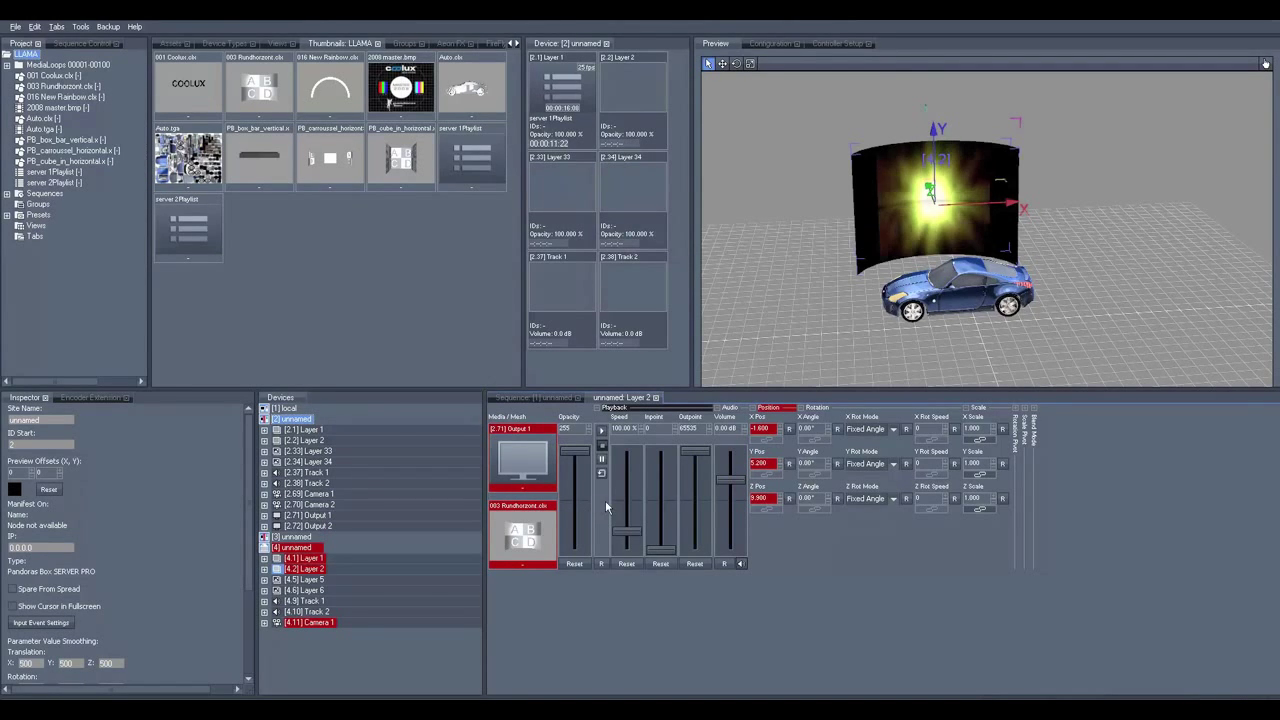
left_click(551, 396)
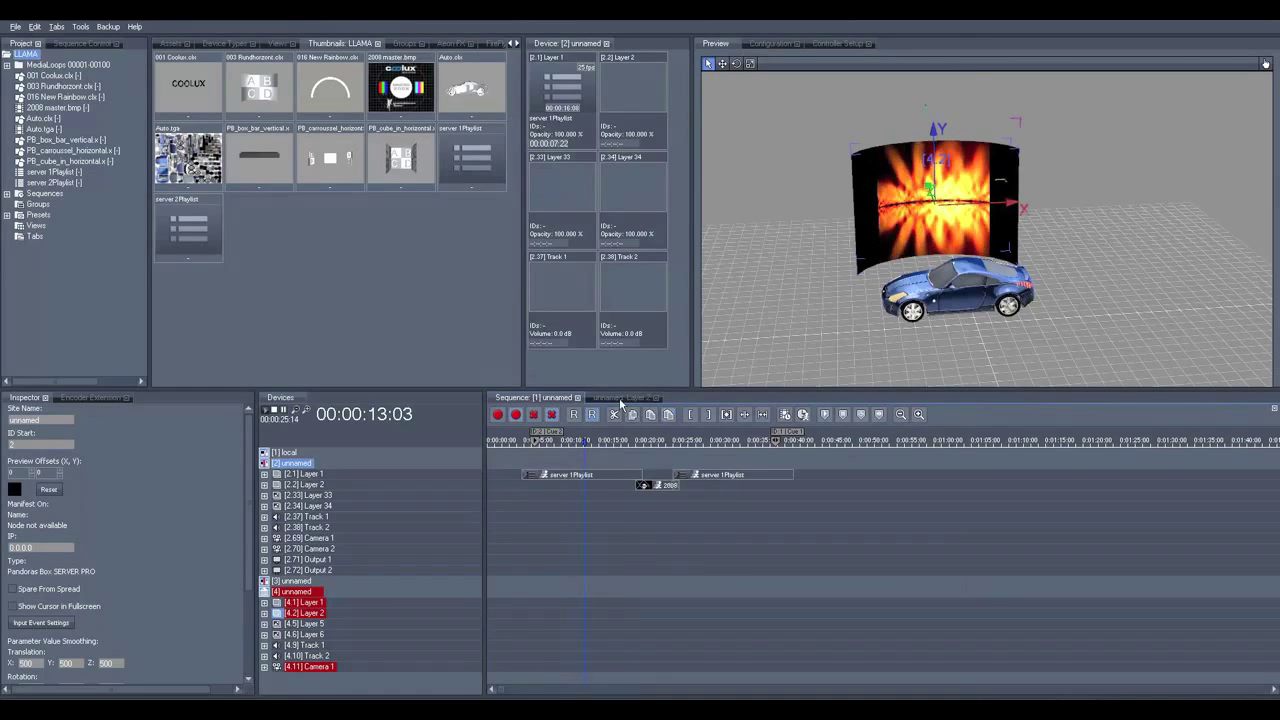
Step: Set the X, Y and Z scale of server device [2]'s Layer 1 to 0.930
left_click(622, 398)
left_click(521, 400)
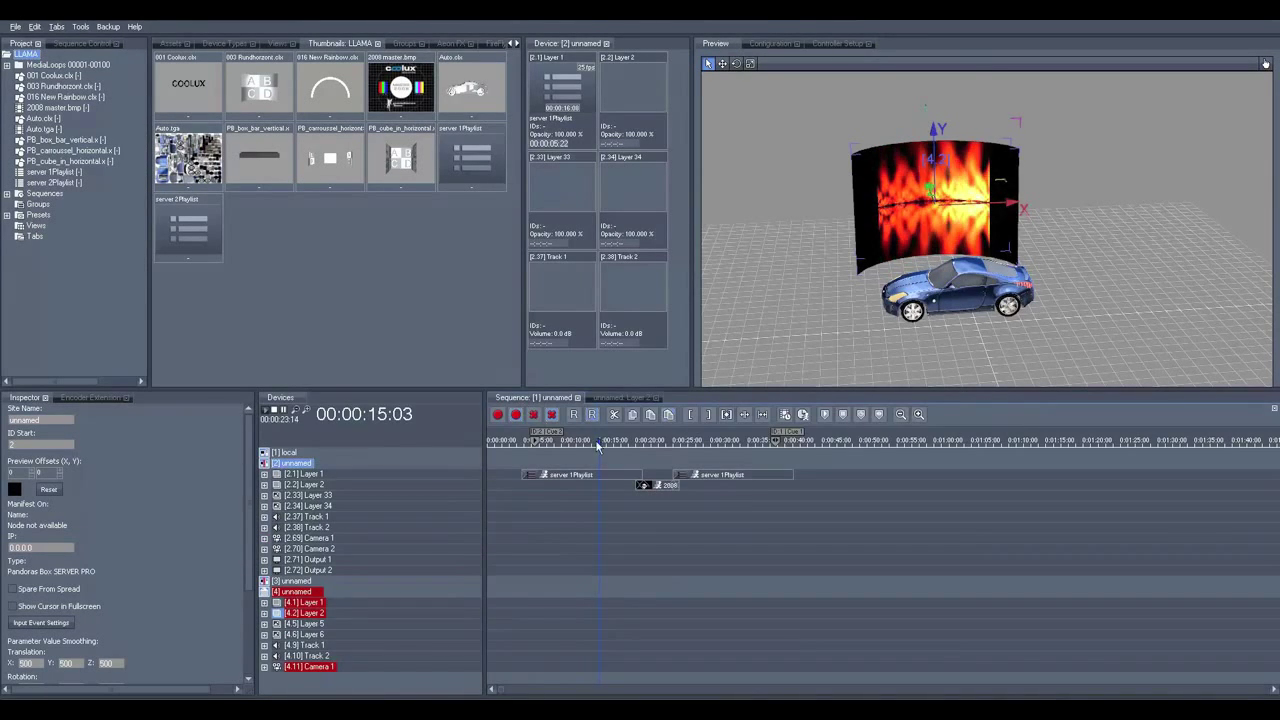
left_click(322, 474)
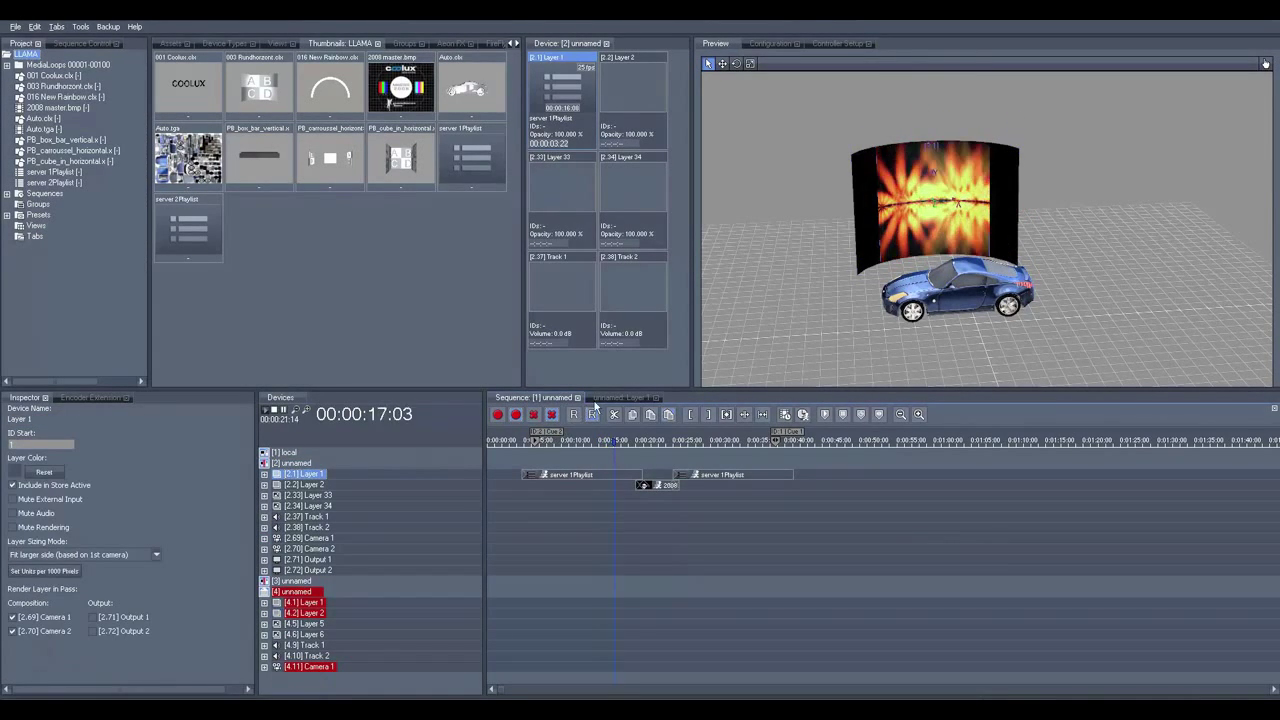
left_click(625, 398)
left_click_drag(978, 430, 984, 442)
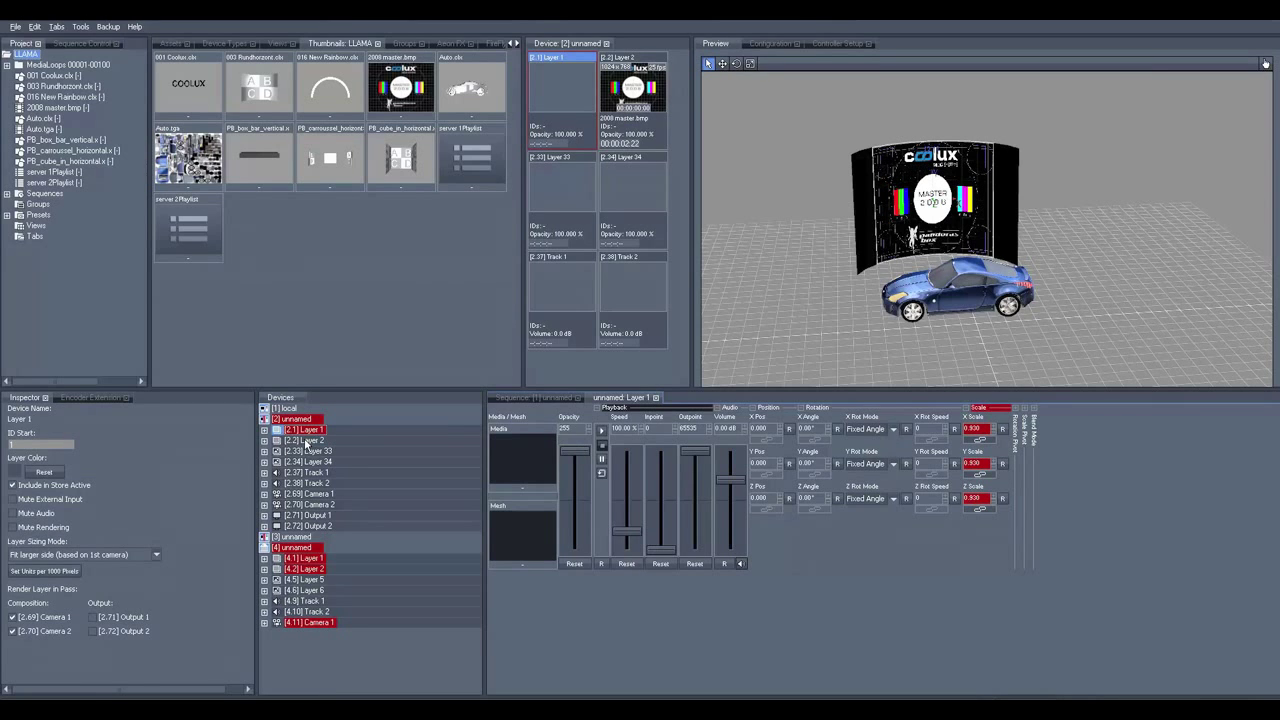
Step: Scale server device [2]'s Layer 2 to 1.340 on all axes, and collapse the device in the list
left_click(308, 442)
left_click_drag(978, 453, 979, 409)
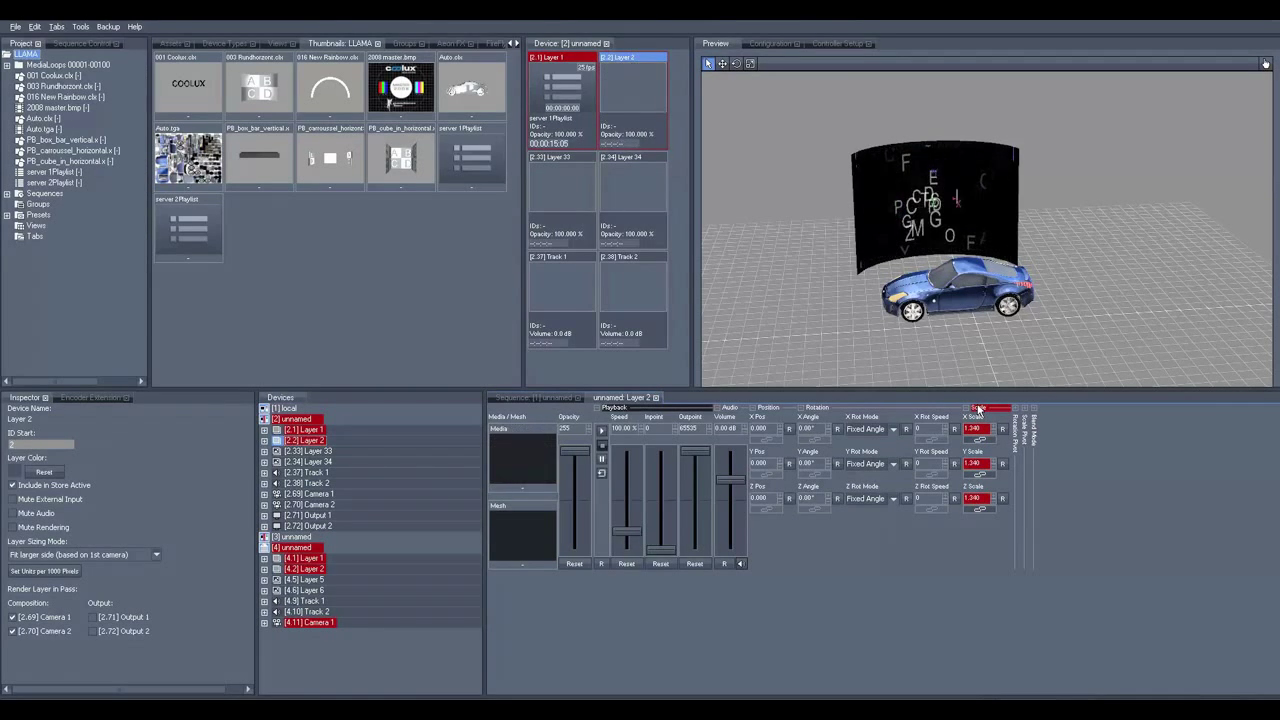
double_click(299, 420)
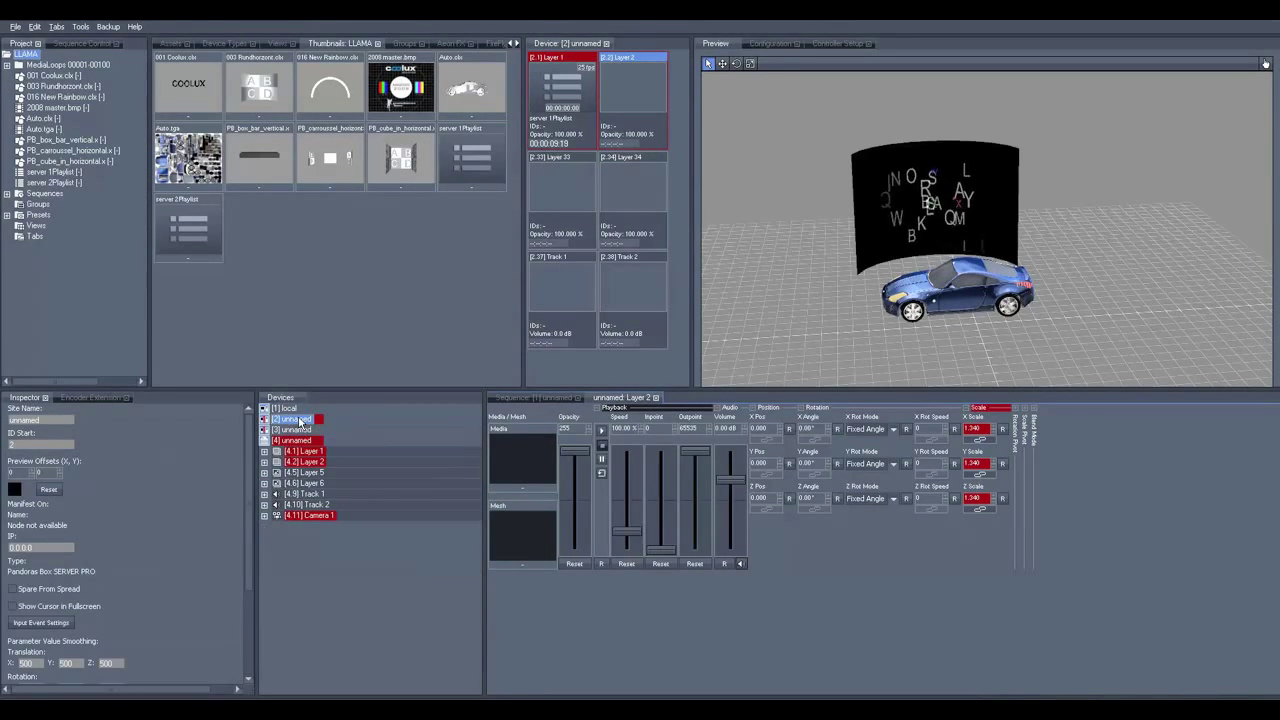
left_click(557, 399)
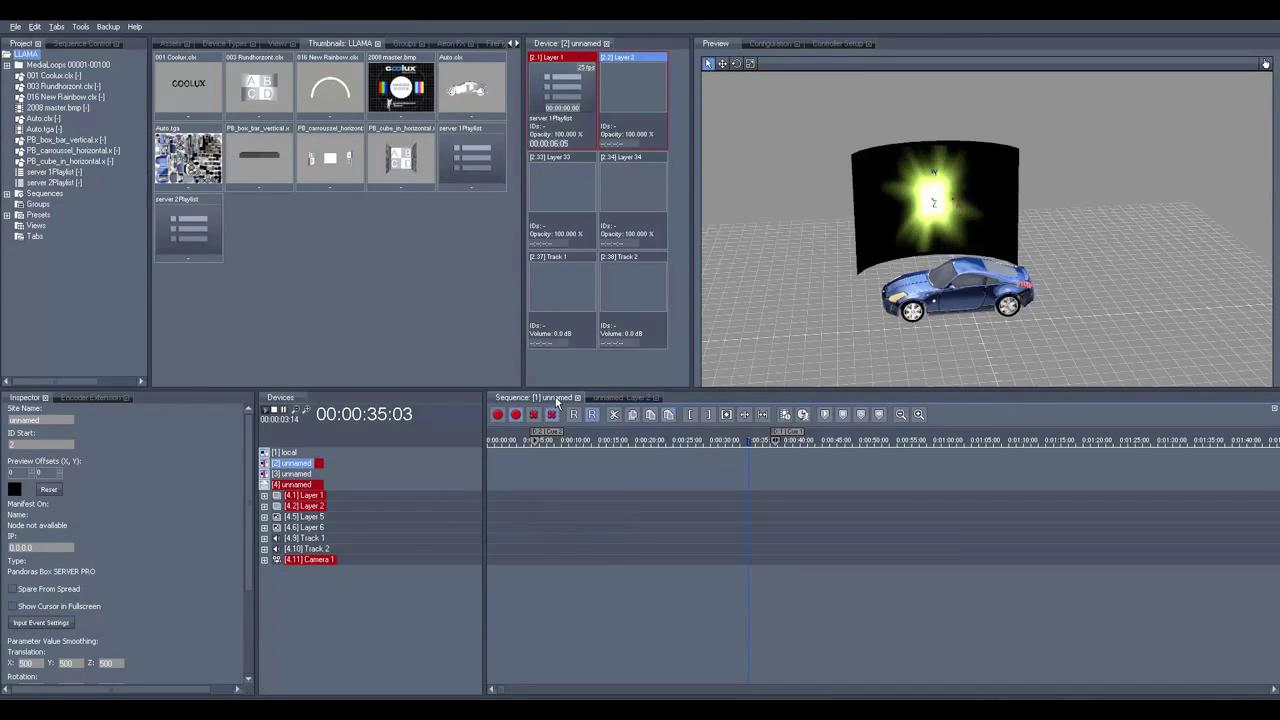
Step: Make the hidden Layer 3 and Layer 4 of the Venue device [4] visible in its device list
left_click(298, 485)
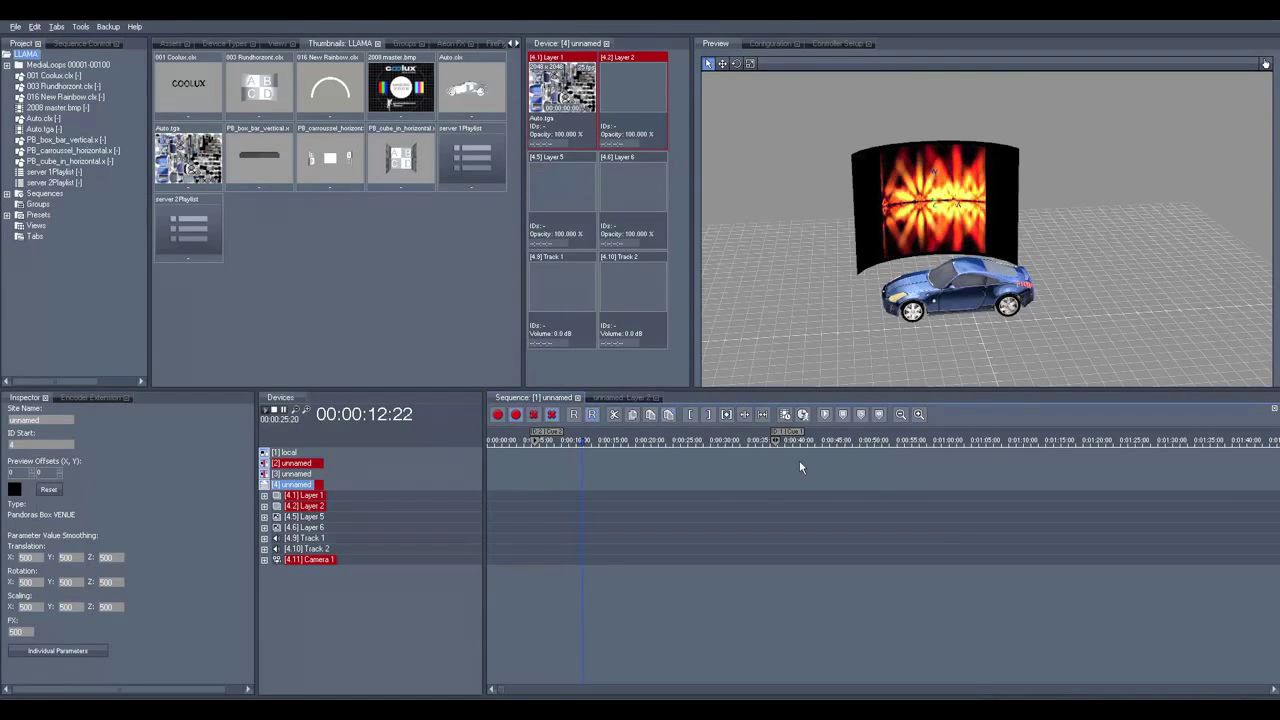
left_click(293, 560)
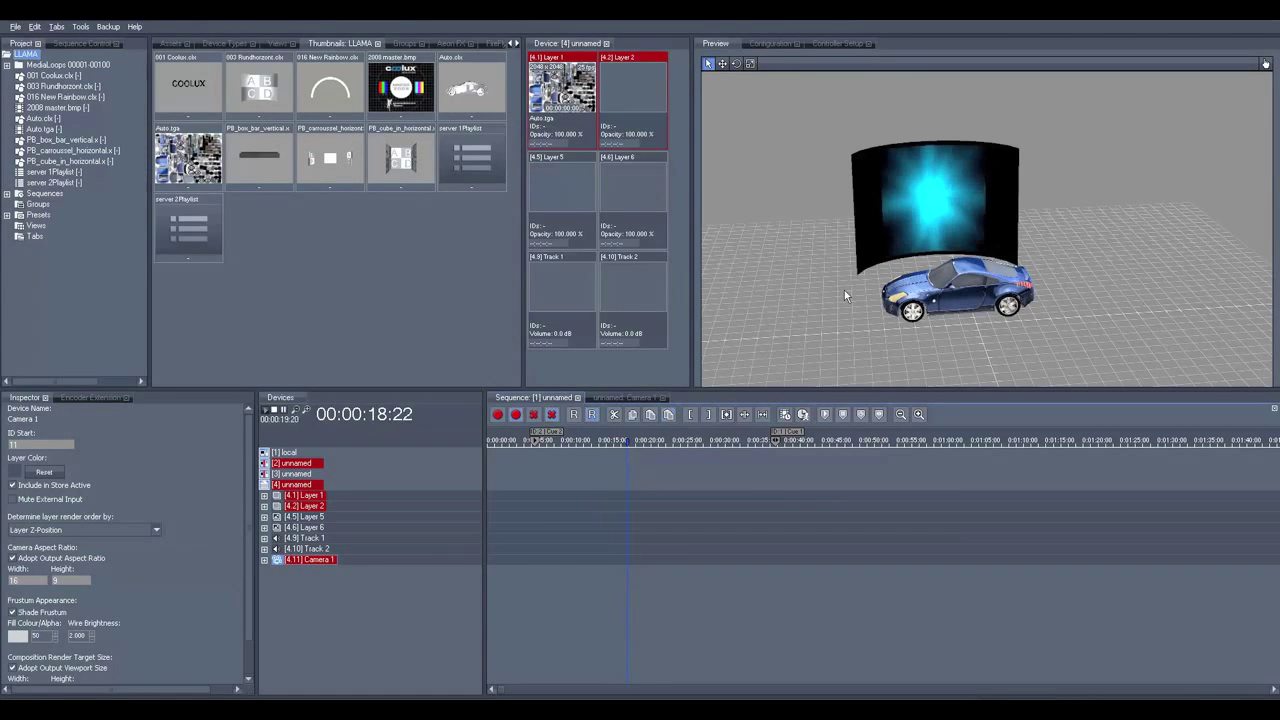
left_click_drag(860, 280, 950, 245)
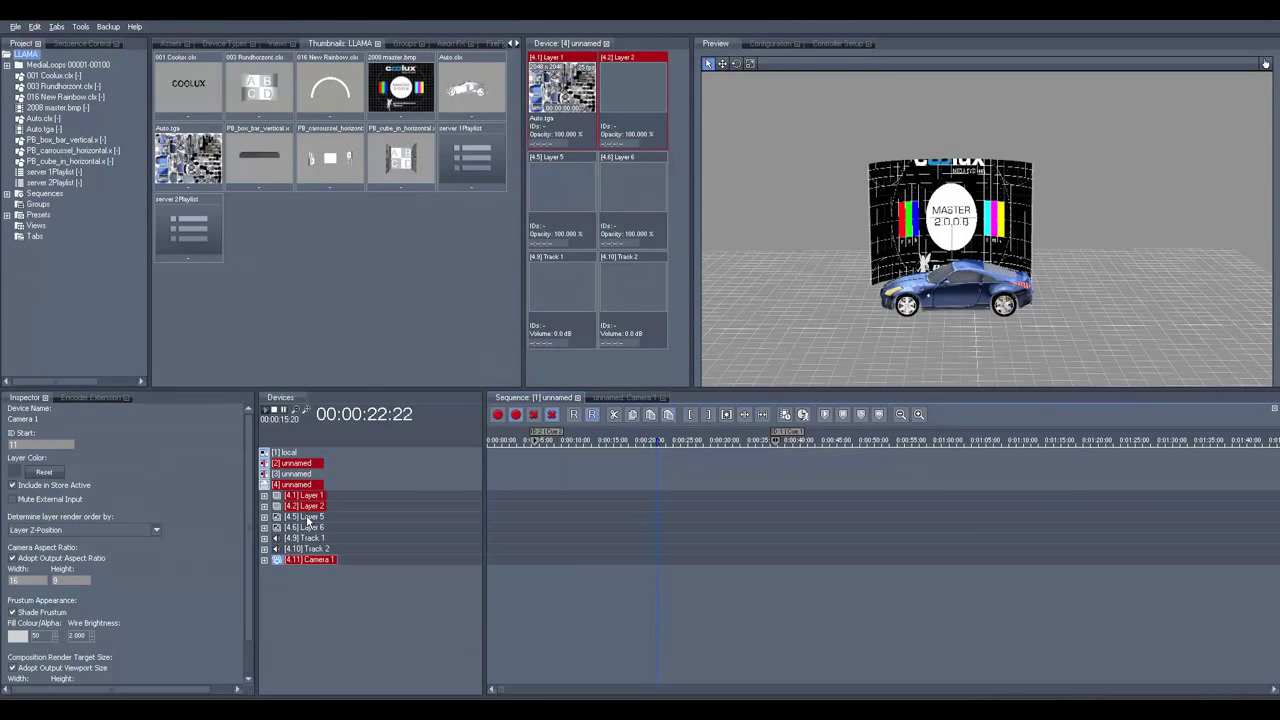
left_click(305, 517)
right_click(303, 485)
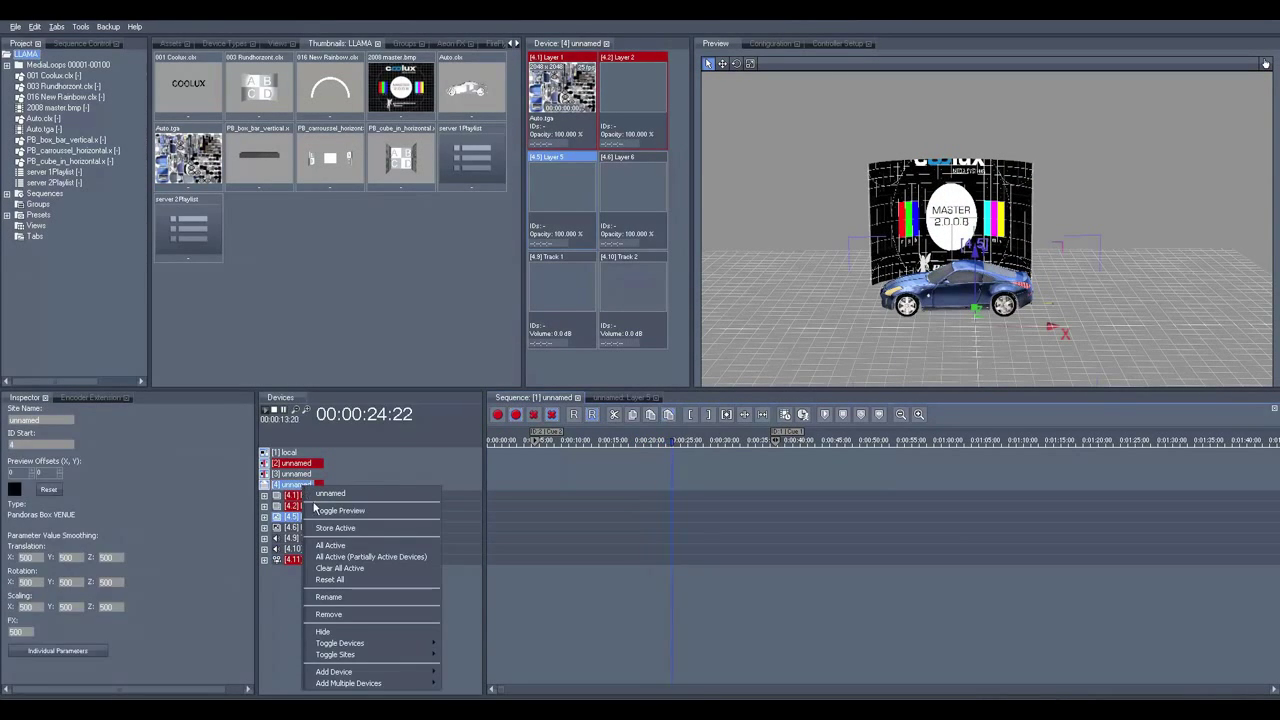
mouse_move(340, 643)
mouse_move(460, 688)
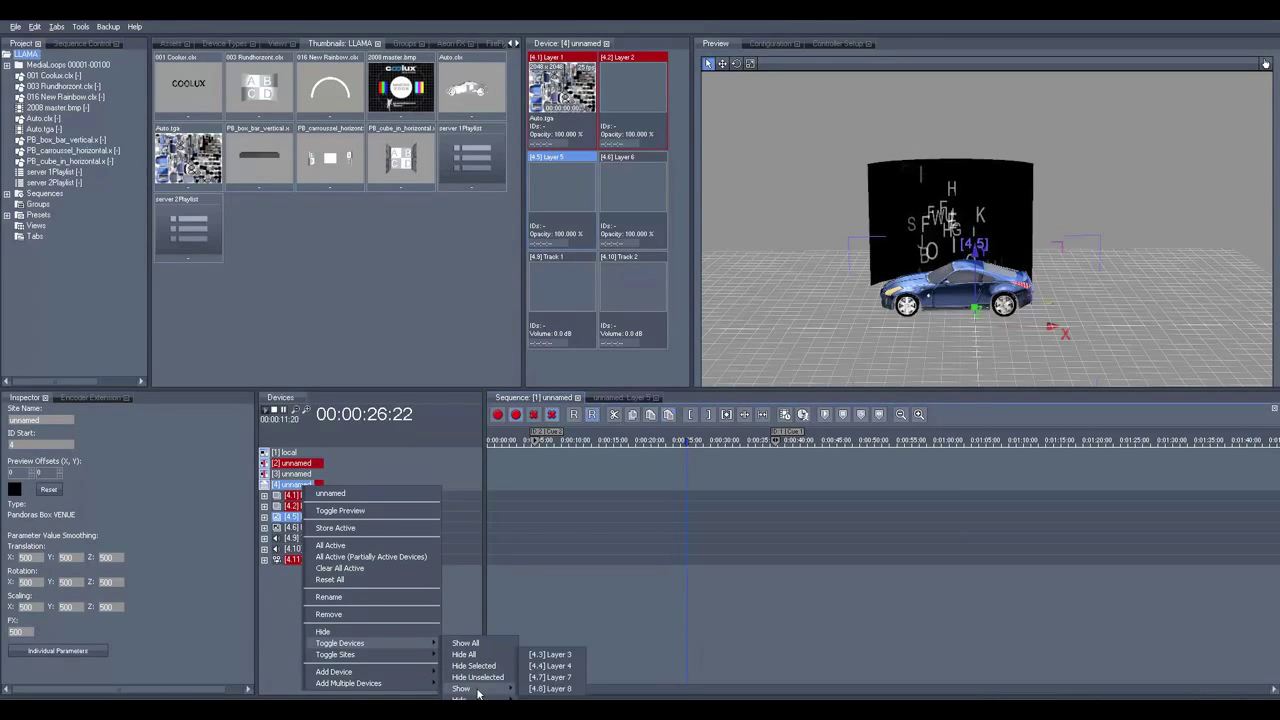
left_click(565, 658)
right_click(303, 485)
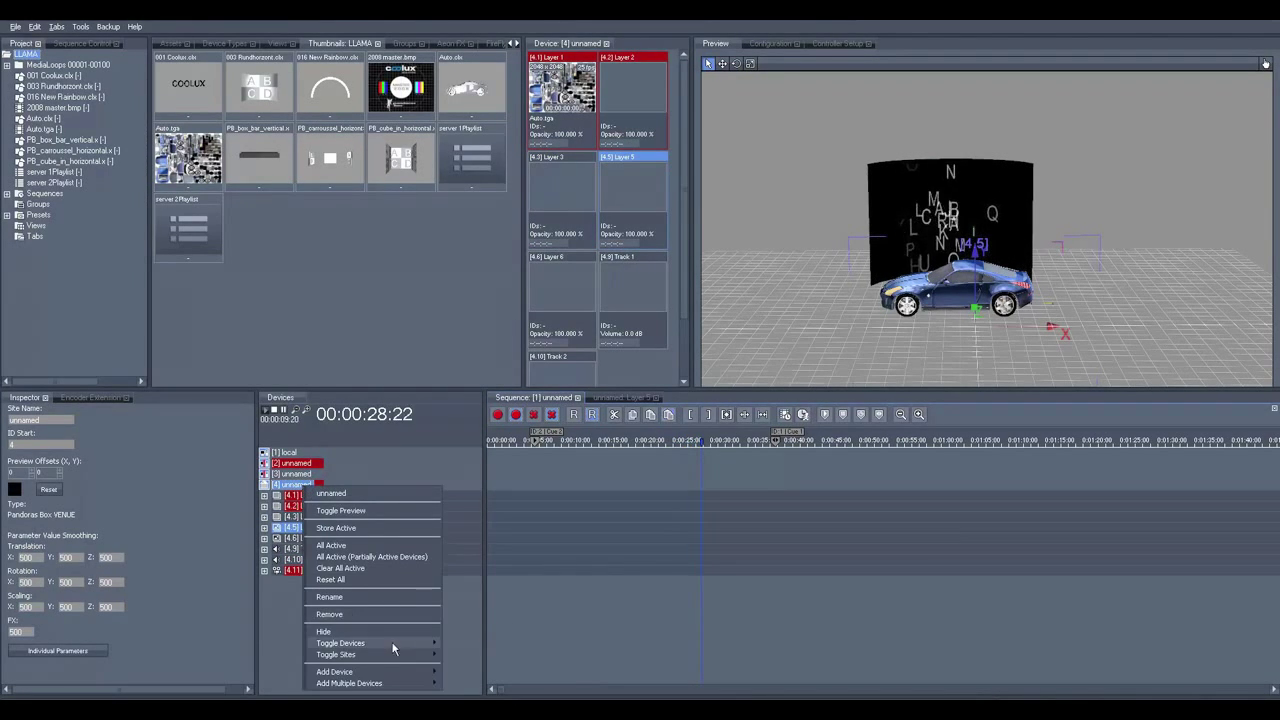
mouse_move(388, 648)
mouse_move(460, 688)
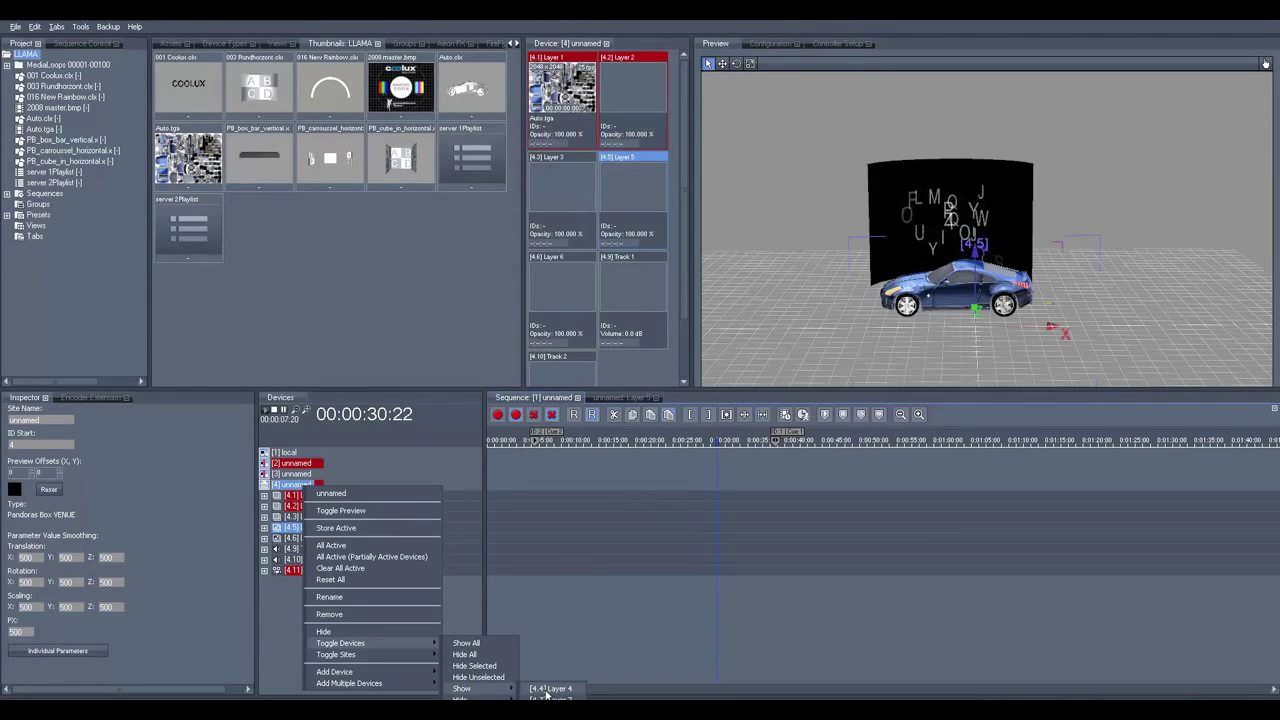
left_click(545, 688)
Step: Assign the PB_cube_in_horizontal.x mesh to the Venue device's Layer 3 and place it beside the car at X -12.7, Y 5.6 with Y angle -22°
left_click(305, 516)
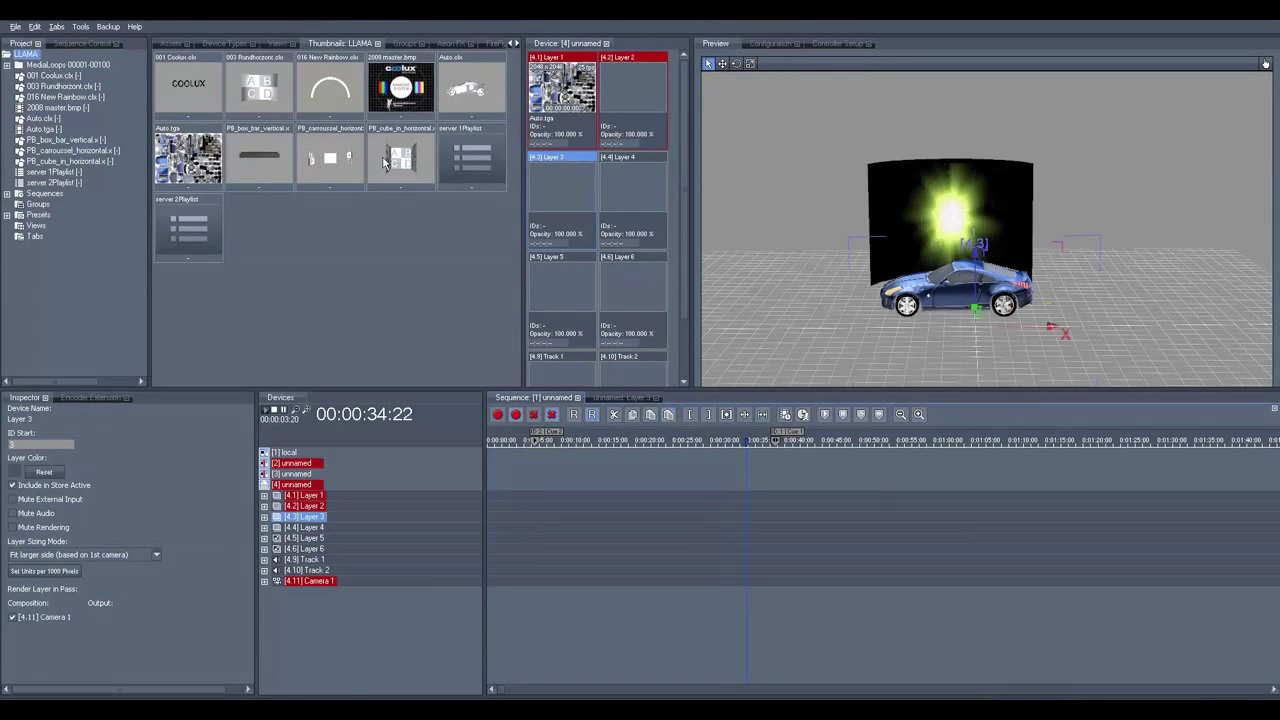
left_click_drag(396, 160, 562, 195)
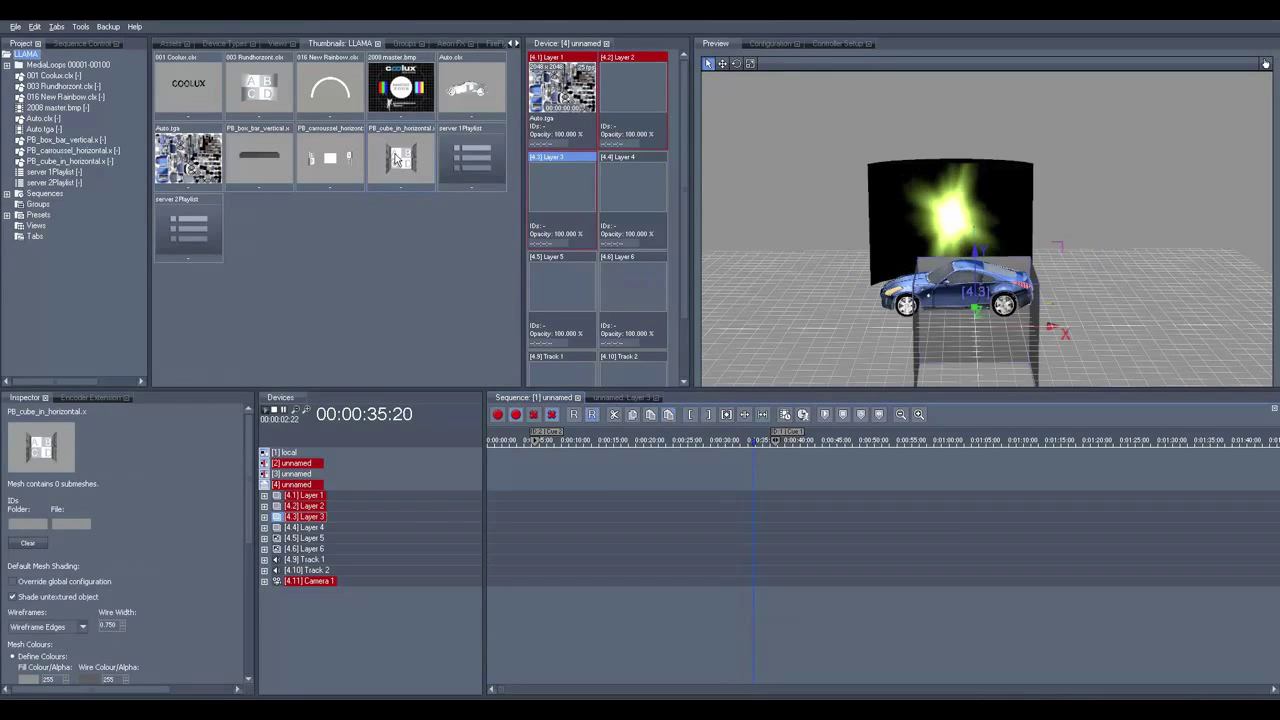
left_click(612, 397)
left_click_drag(765, 466, 808, 576)
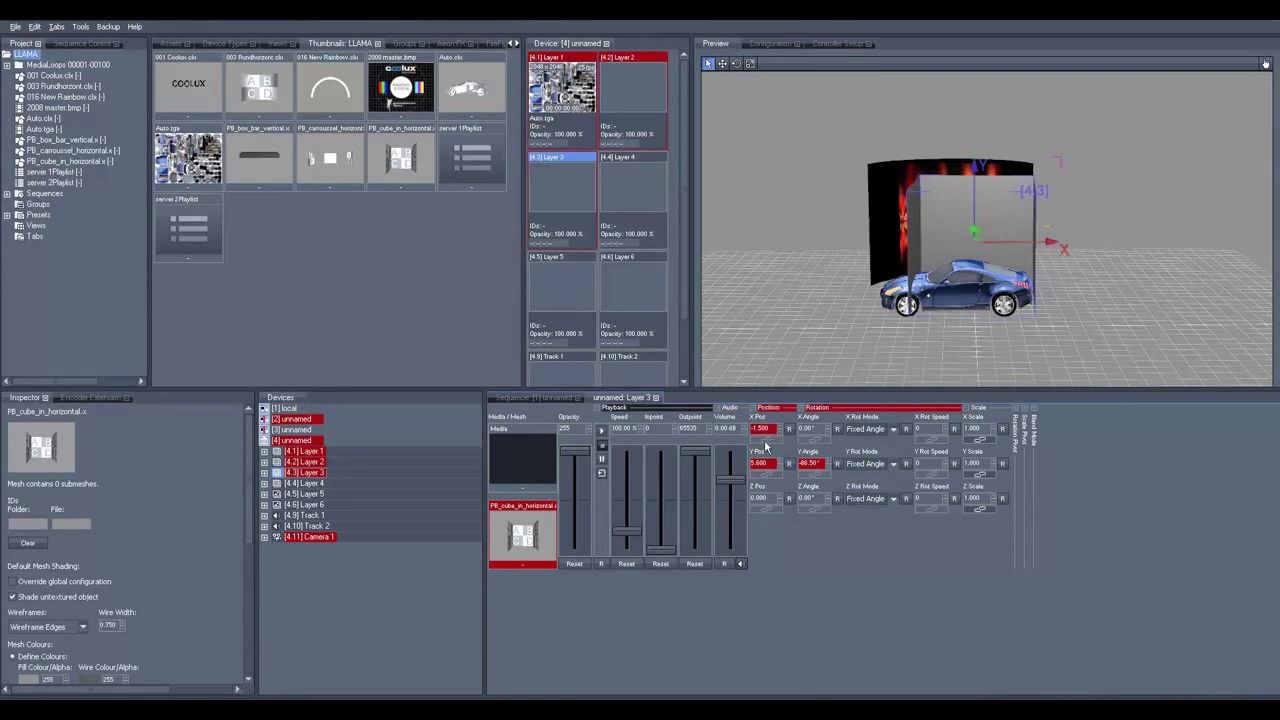
left_click_drag(766, 447, 767, 512)
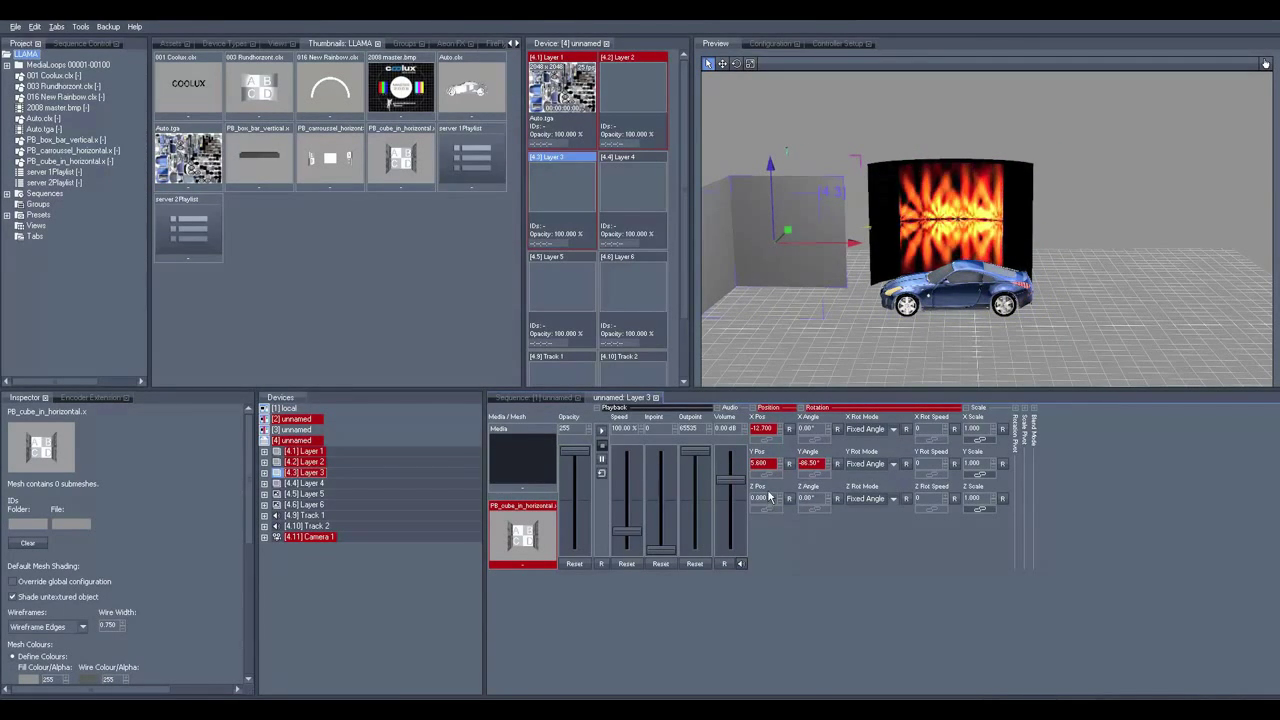
left_click_drag(813, 472, 809, 373)
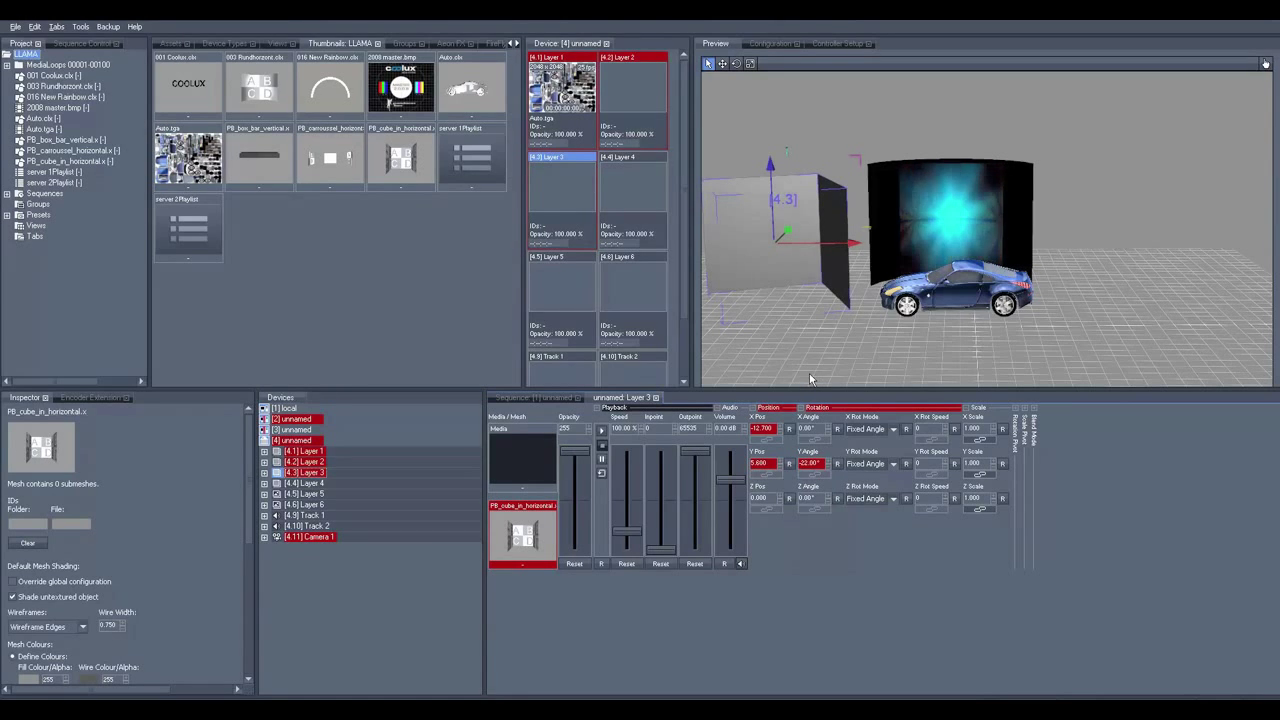
Step: Assign the output texture [3.71] Output 1 as the media of the Venue device's Layer 3
left_click(291, 430)
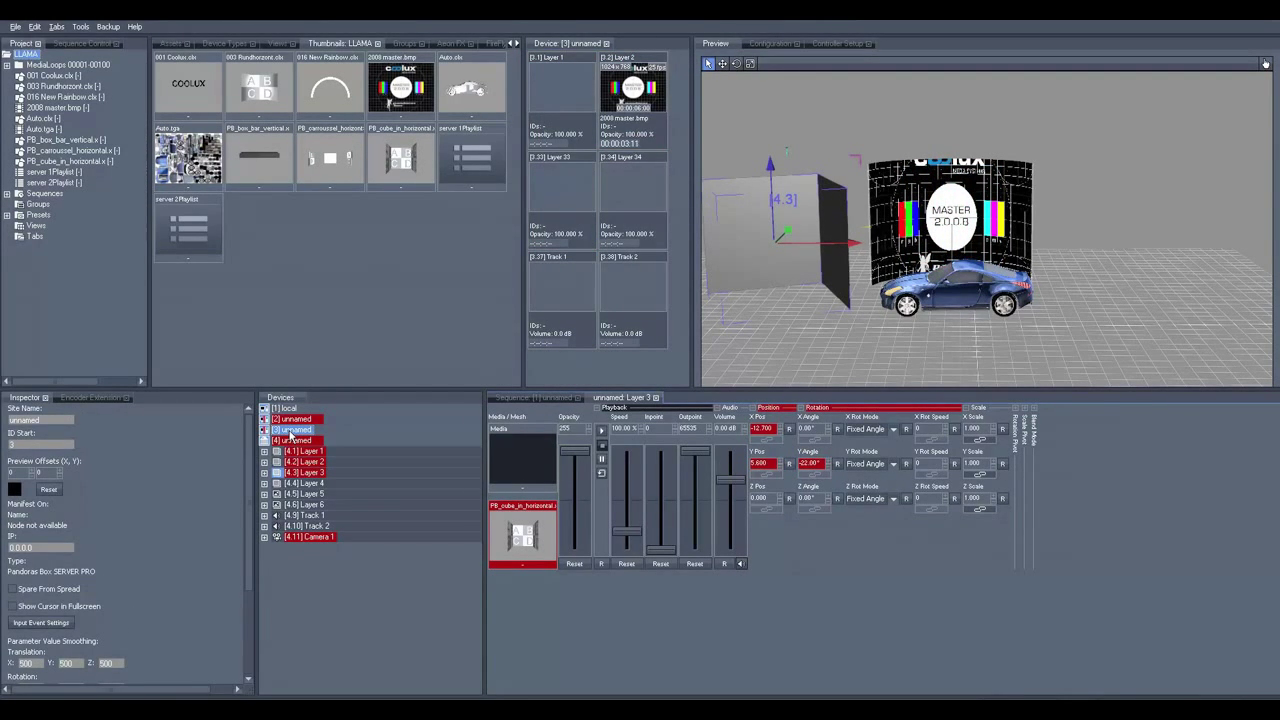
right_click(531, 446)
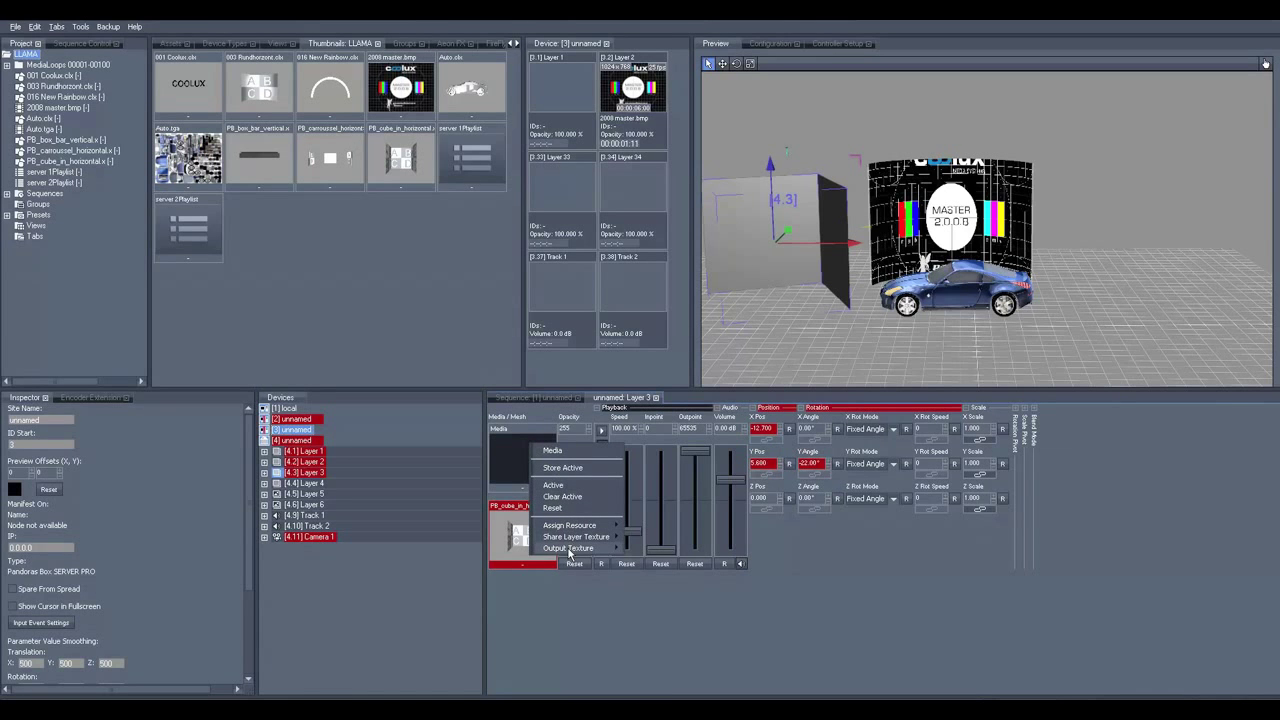
left_click(683, 620)
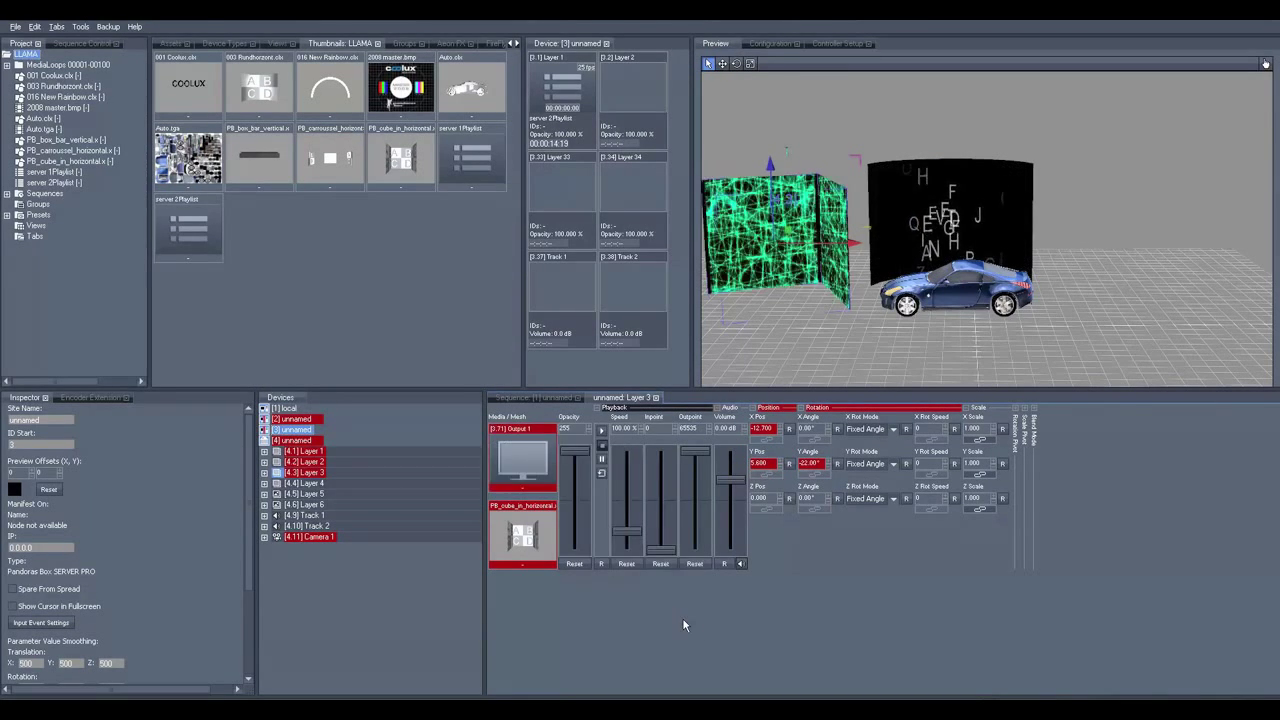
Step: Open sequence [2] and store the active values of the Venue device's Camera 1 at 00:00:05:14
left_click(544, 397)
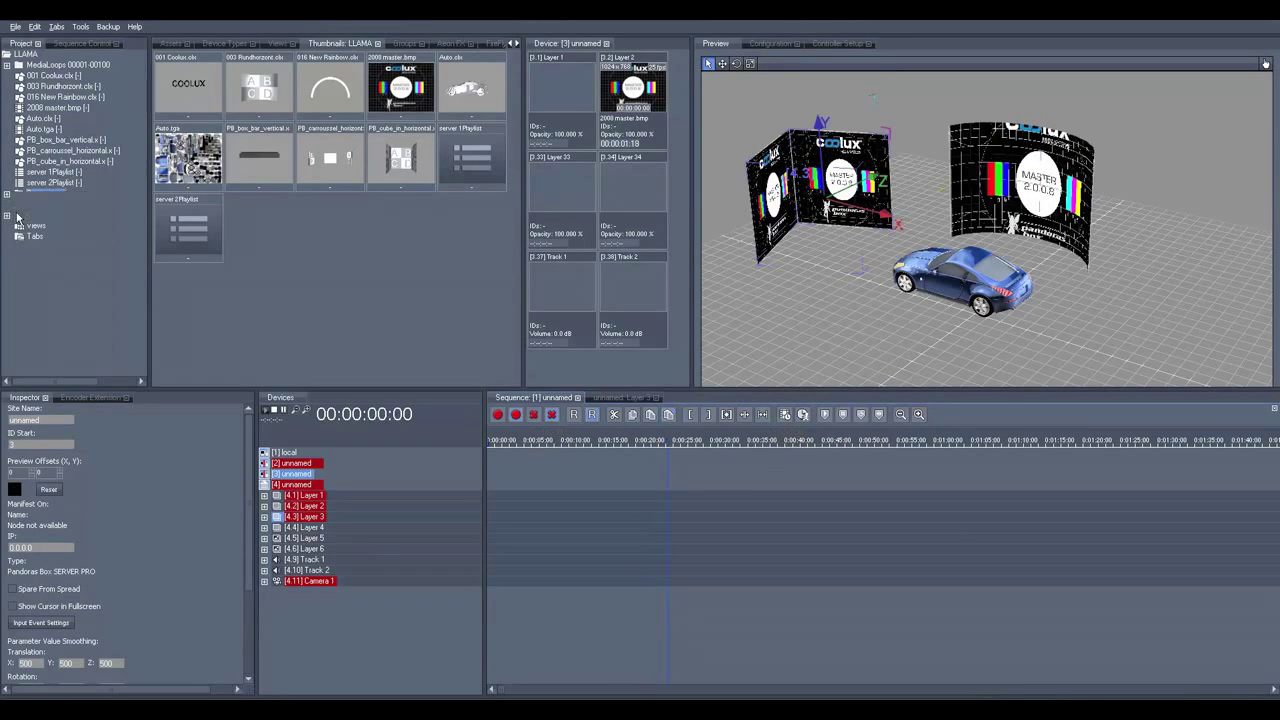
double_click(56, 215)
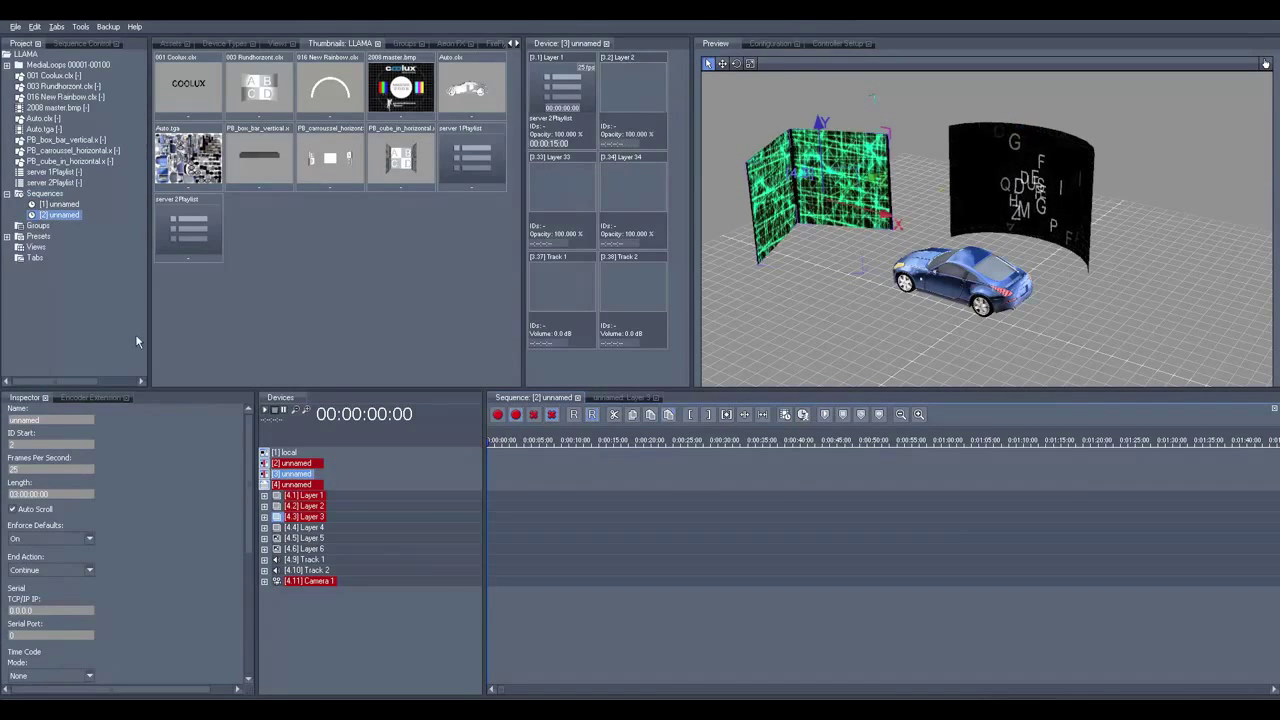
left_click(313, 582)
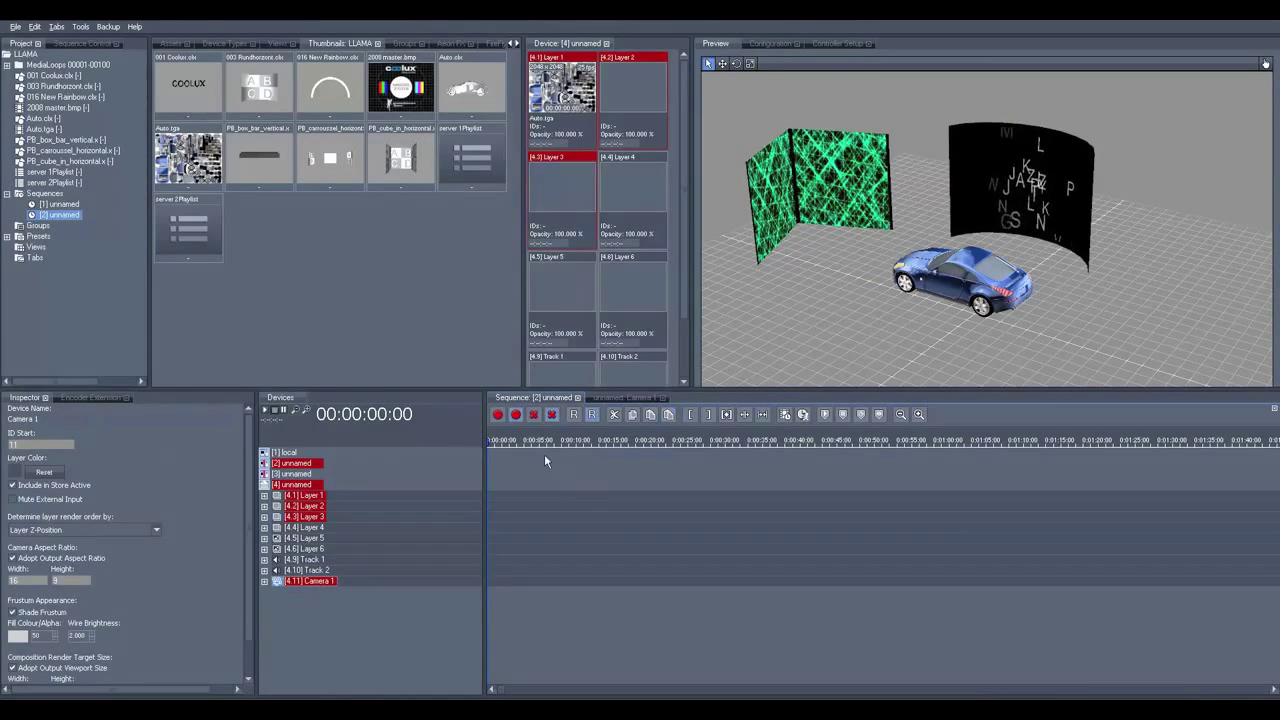
right_click(345, 581)
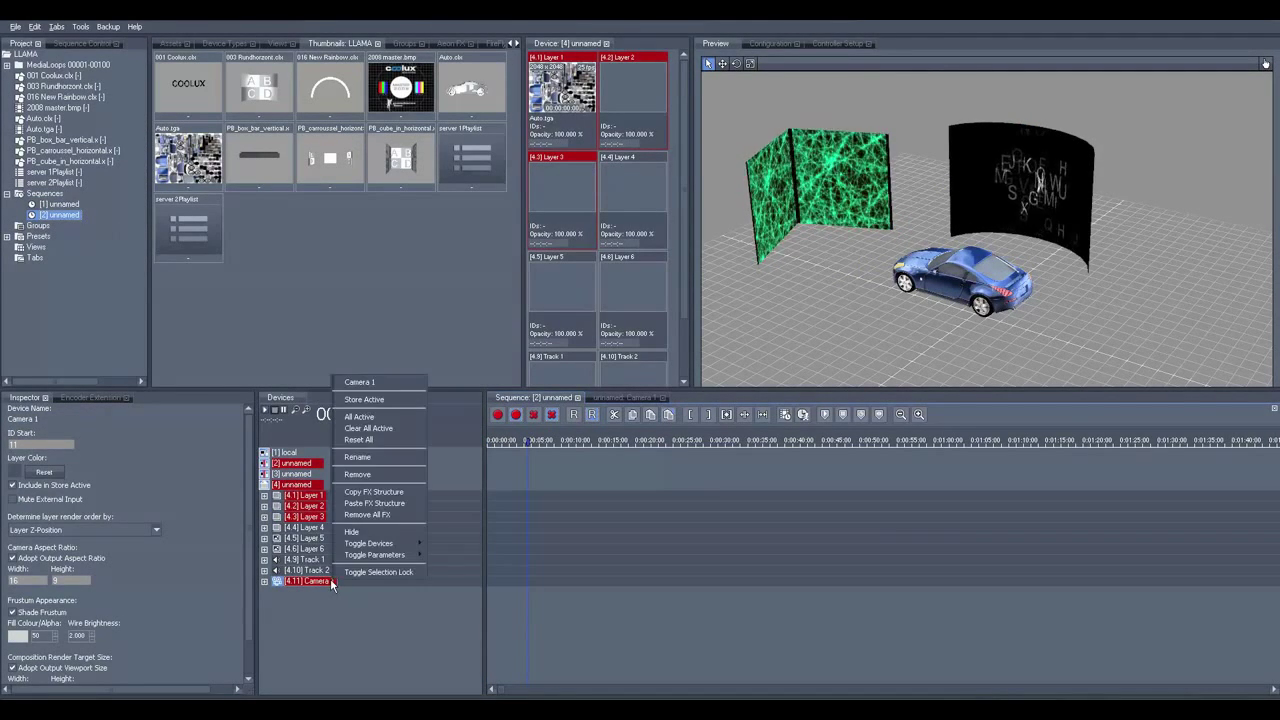
left_click(363, 403)
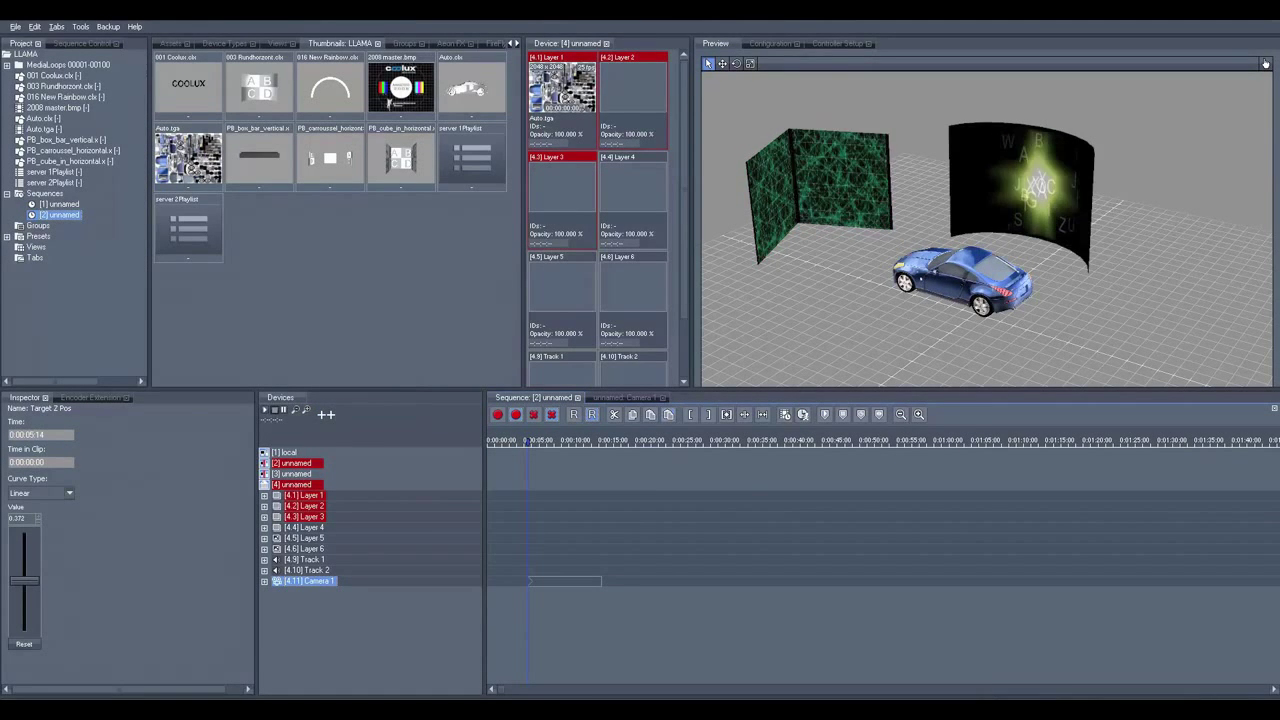
Step: Advance the sequence time by ten seconds to 00:00:15:14 and extend the Camera 1 clip to a duration of 00:00:18:06
type("++100")
key("Return")
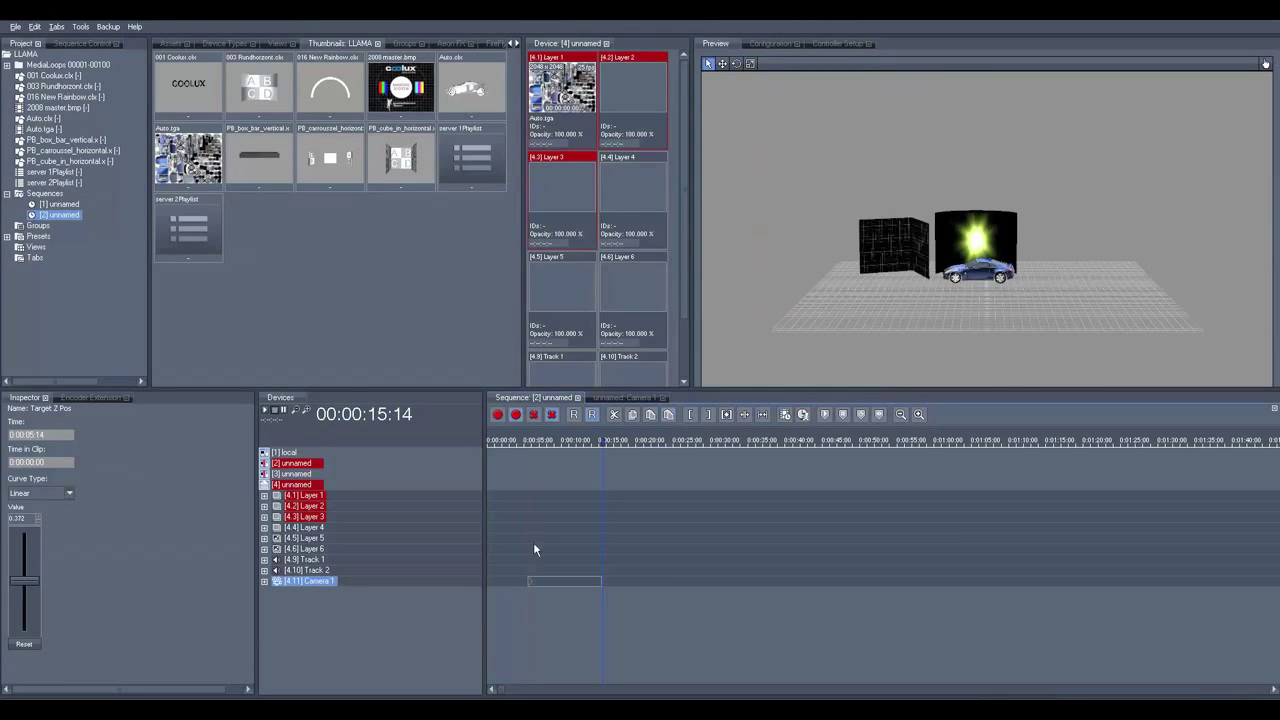
left_click(603, 580)
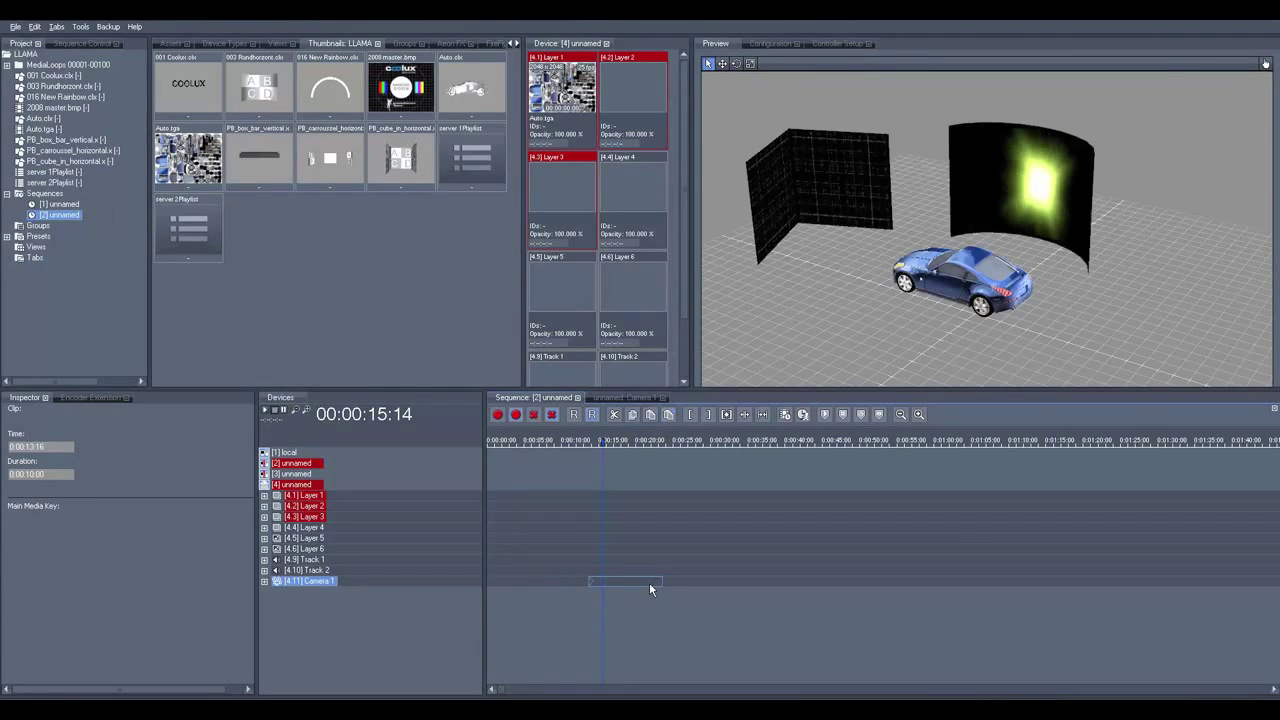
left_click_drag(600, 583, 658, 584)
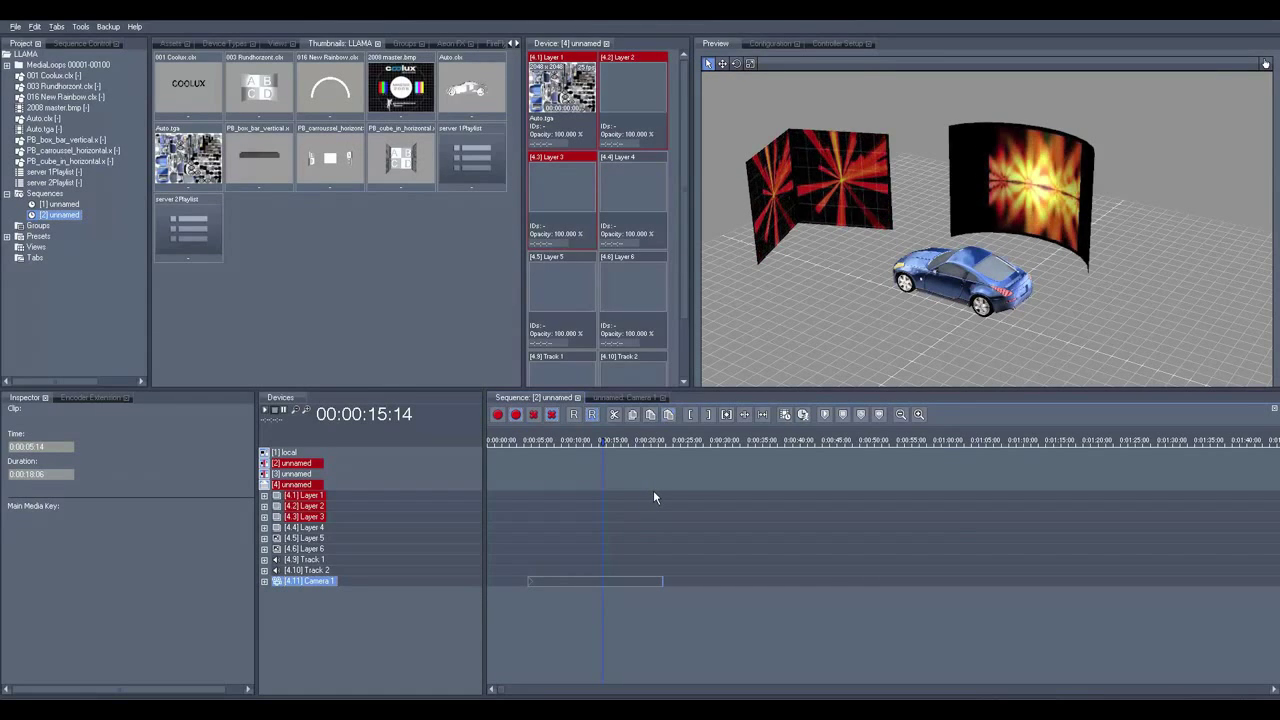
Step: Orbit Camera 1 to a lower viewpoint from the car's rear side and store its active values at 00:00:15:14
left_click_drag(803, 300, 808, 272)
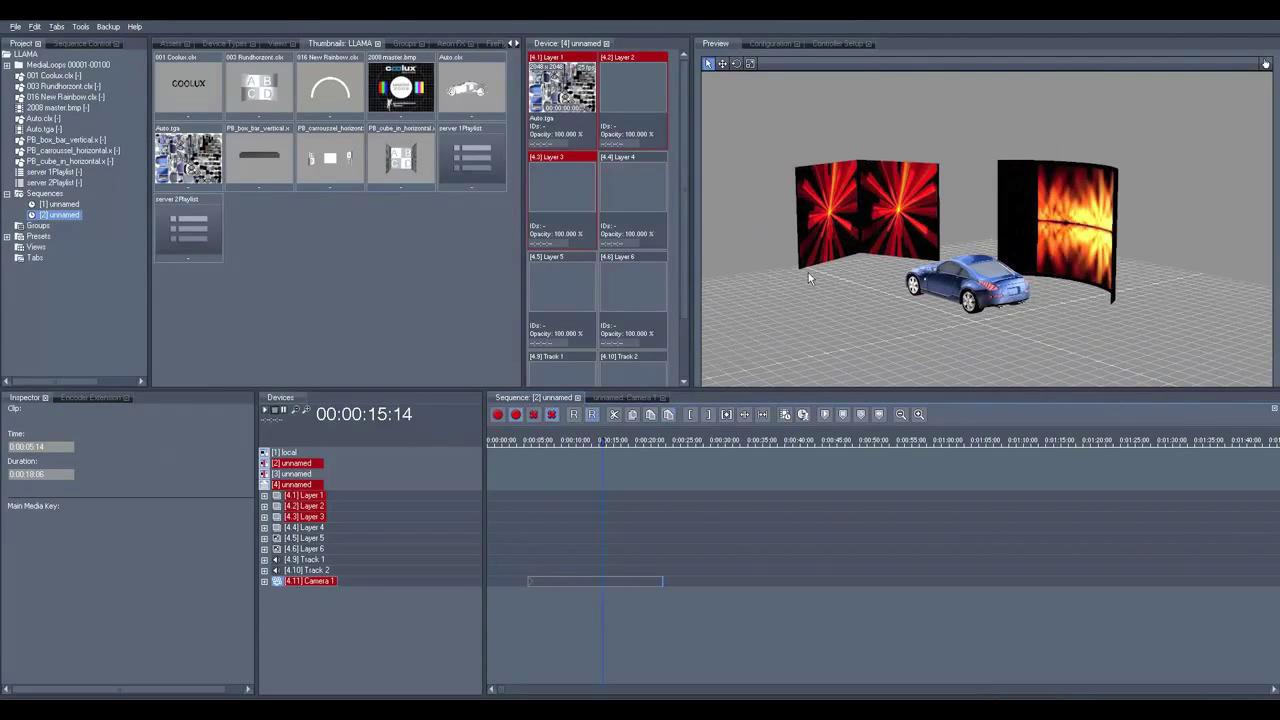
right_click(293, 584)
left_click(334, 401)
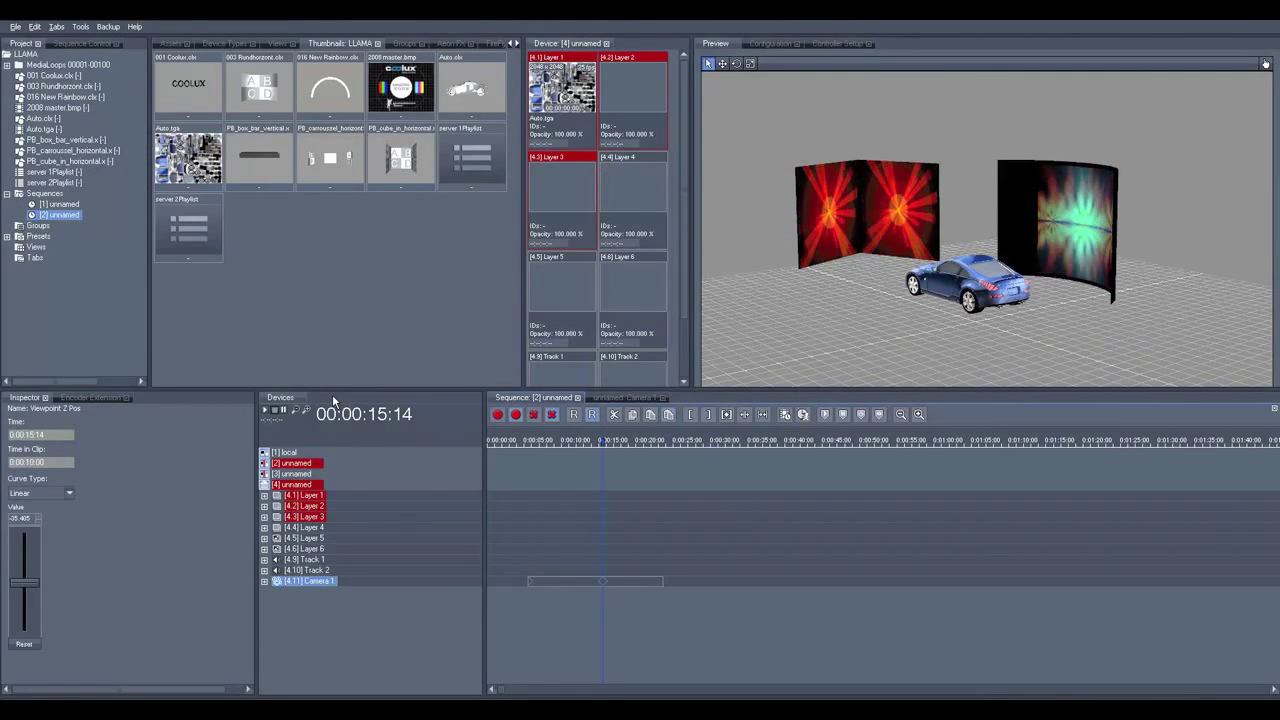
Step: Play back the Camera 1 animation in sequence [2] and pause it just past the second key
key("Left")
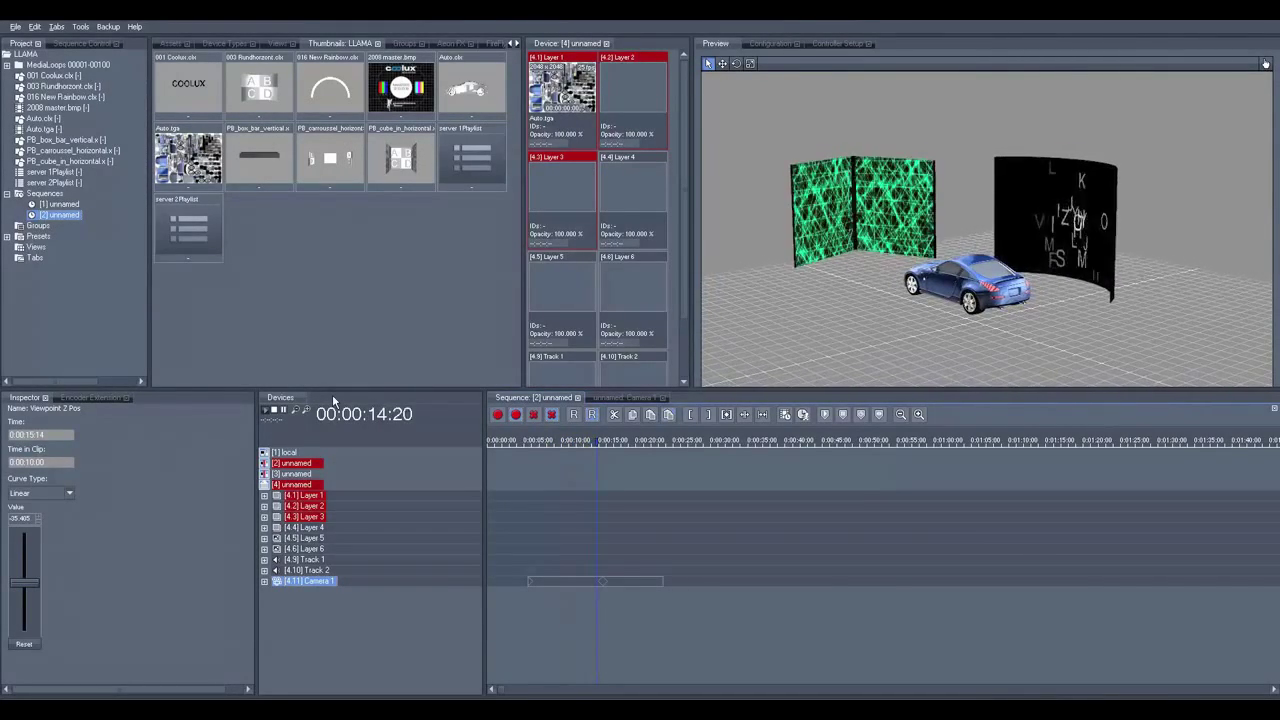
left_click(284, 410)
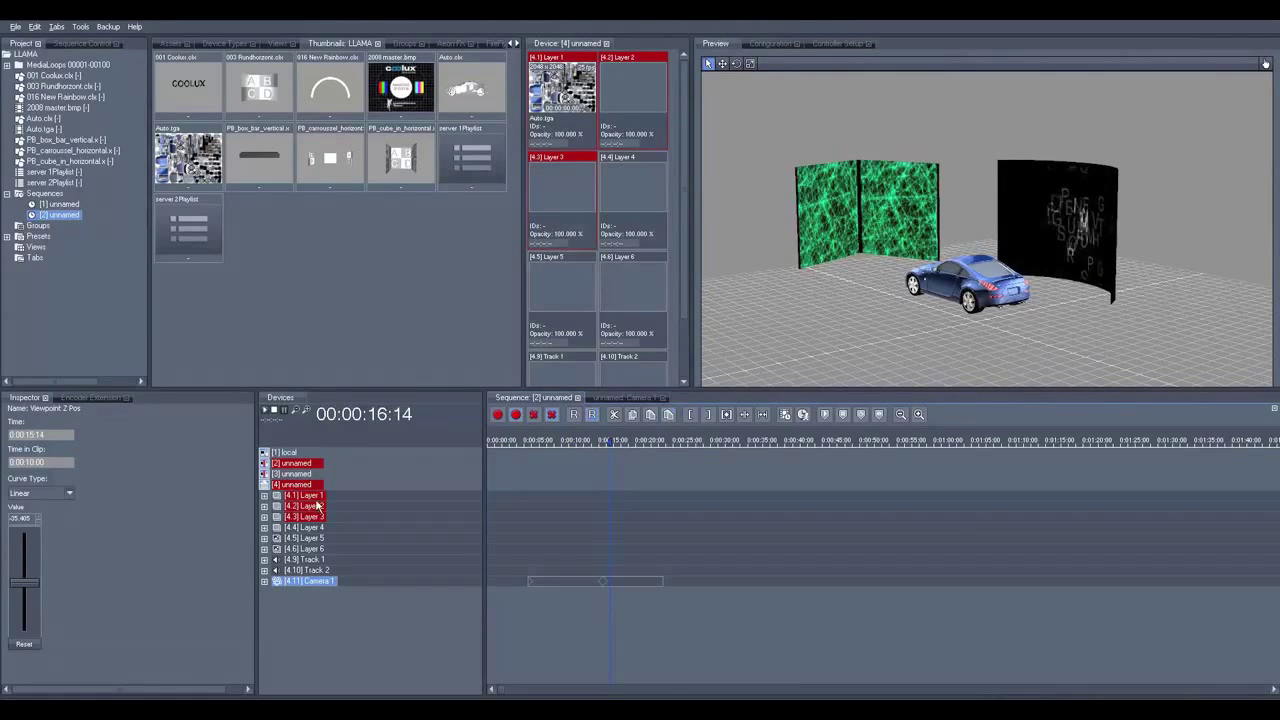
Step: Review Camera 1's composition render target size and the Video Export range, target and encoder settings
left_click(295, 486)
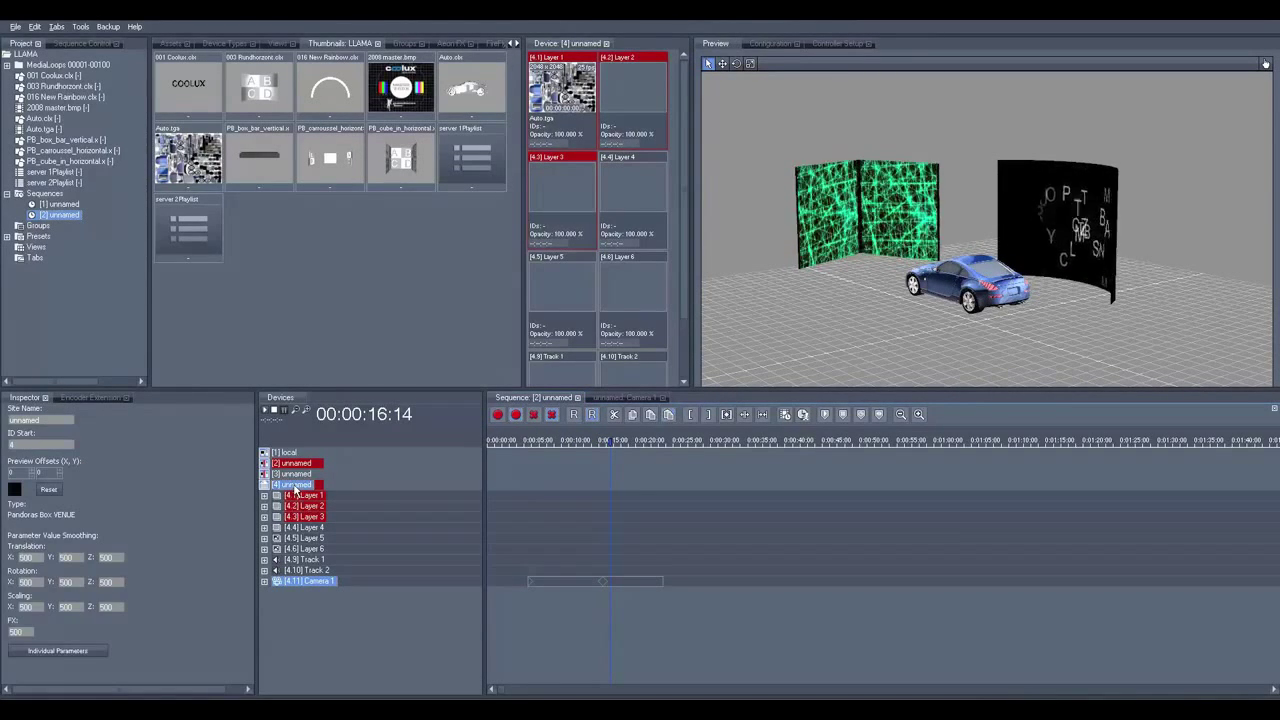
scroll(186, 636, "down", 5)
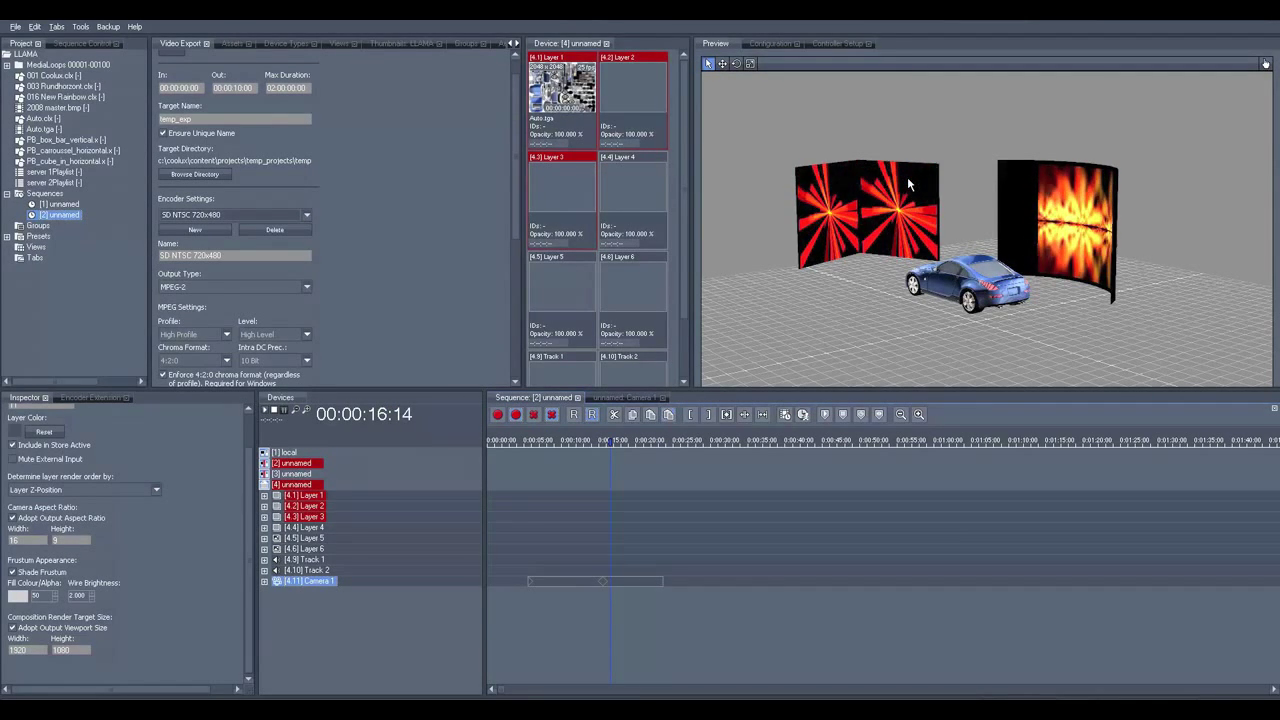
left_click(306, 215)
left_click(303, 217)
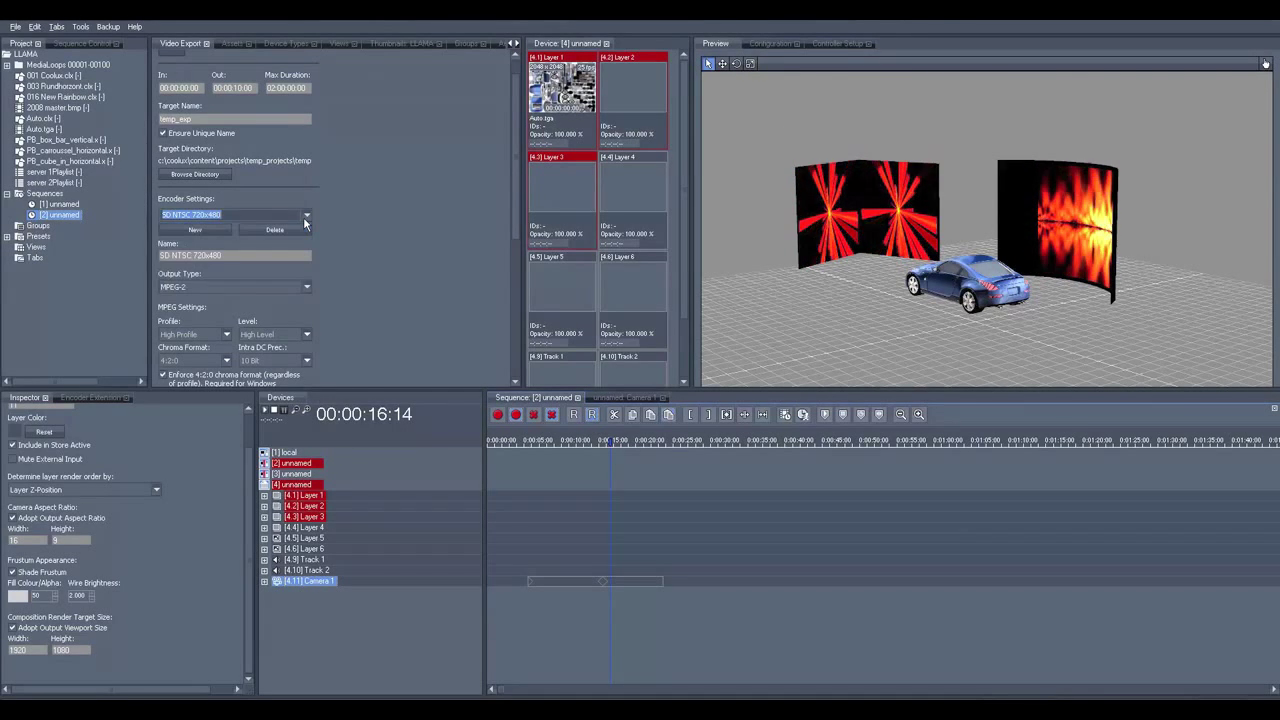
left_click_drag(521, 203, 509, 178)
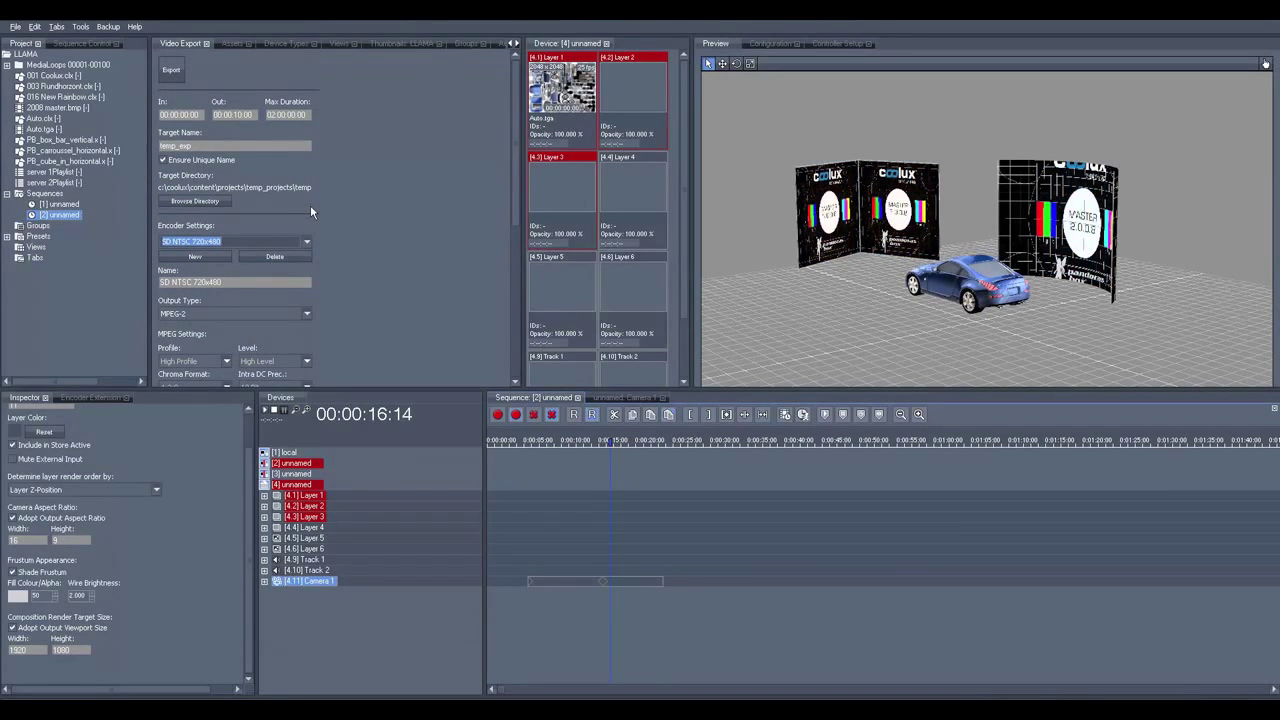